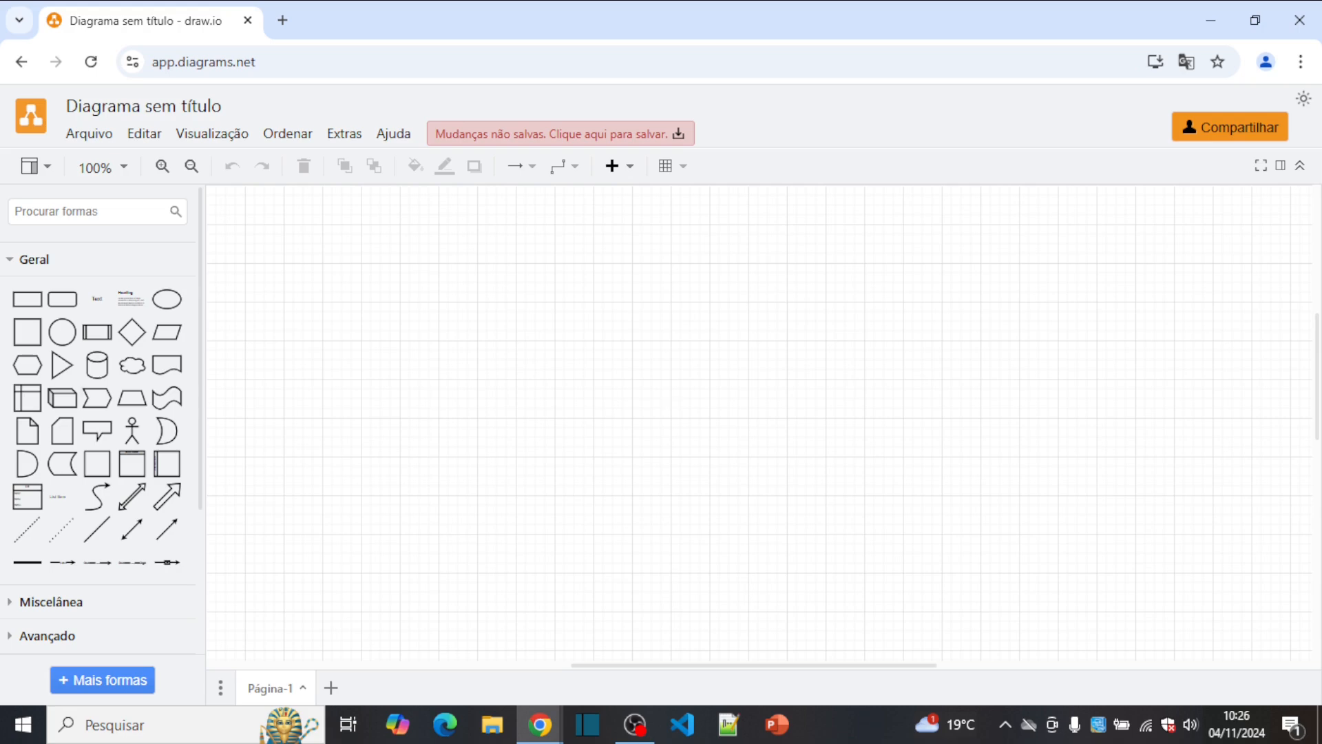
Step: Add a rectangle near the middle of the canvas and label it "Janela" and "entrada de pedido" on two lines
left_click(27, 299)
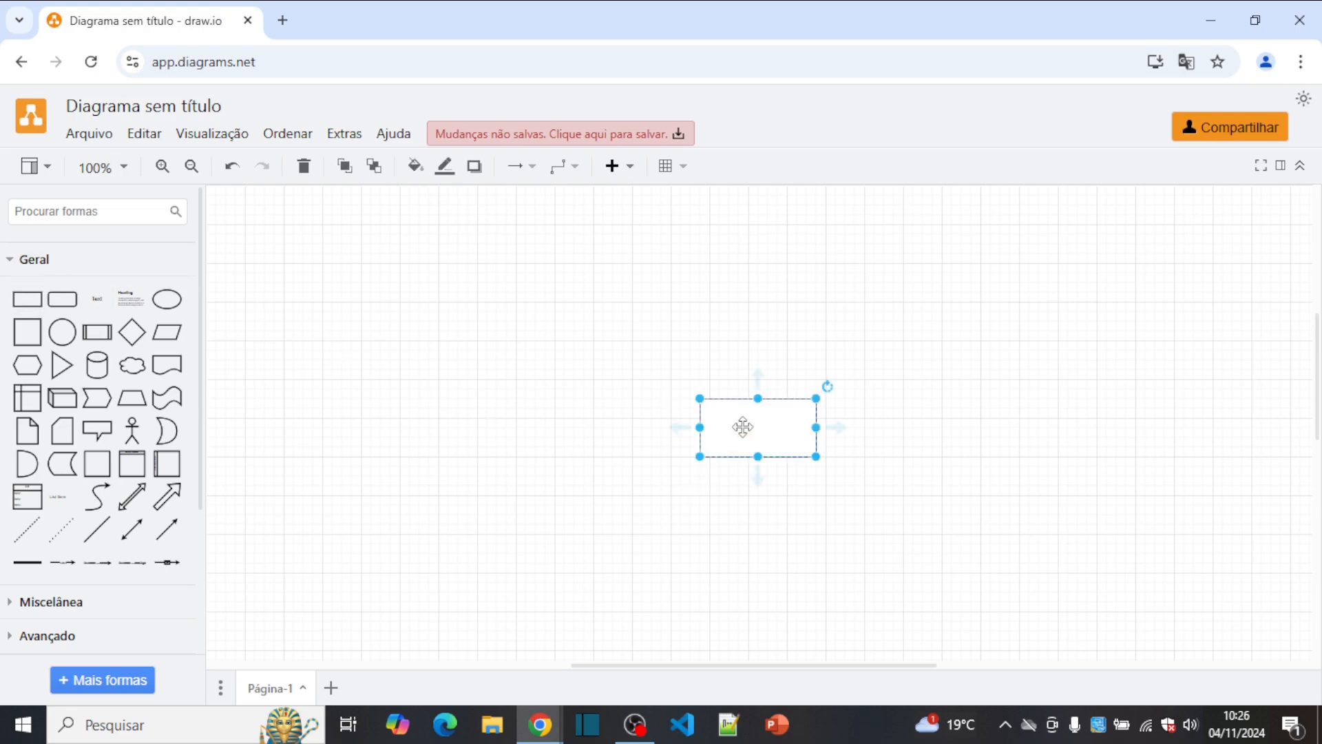
left_click_drag(742, 427, 606, 369)
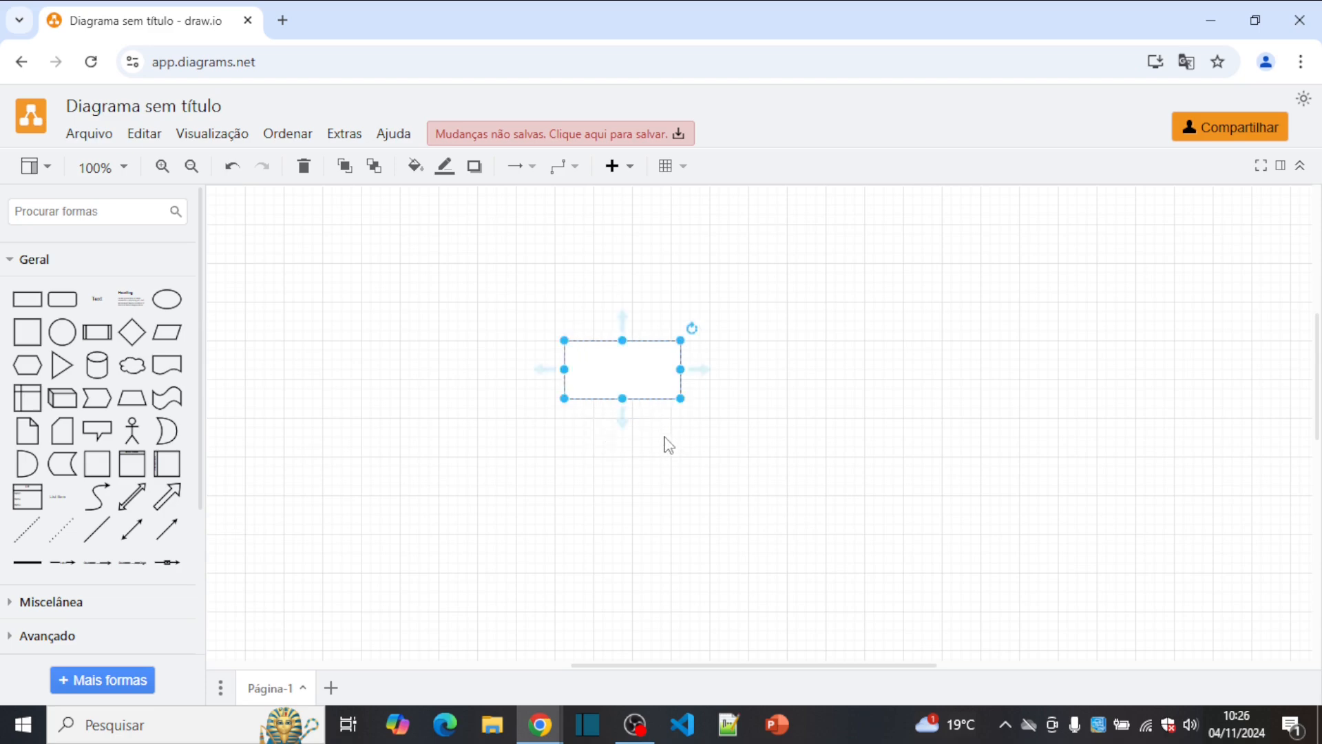
double_click(612, 367)
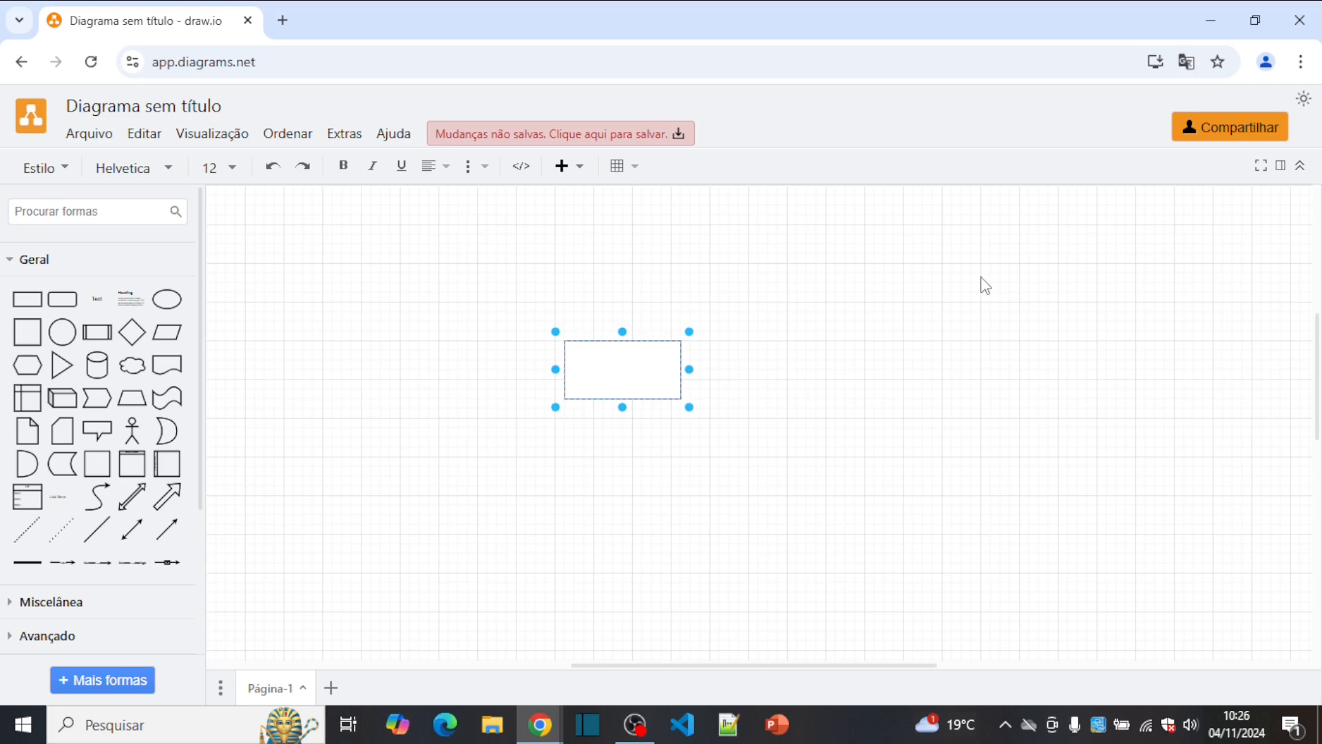
type("Janela")
key("Return")
type("entrada de pedido")
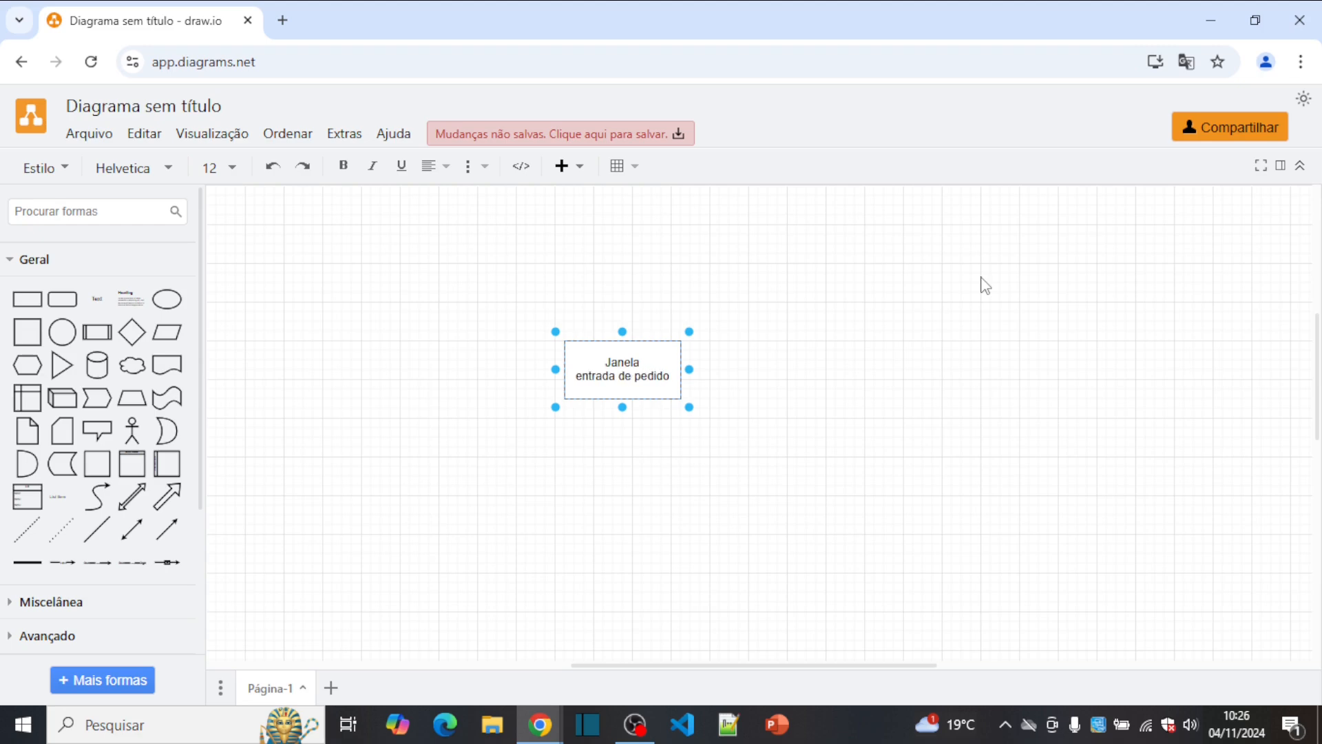
left_click(957, 314)
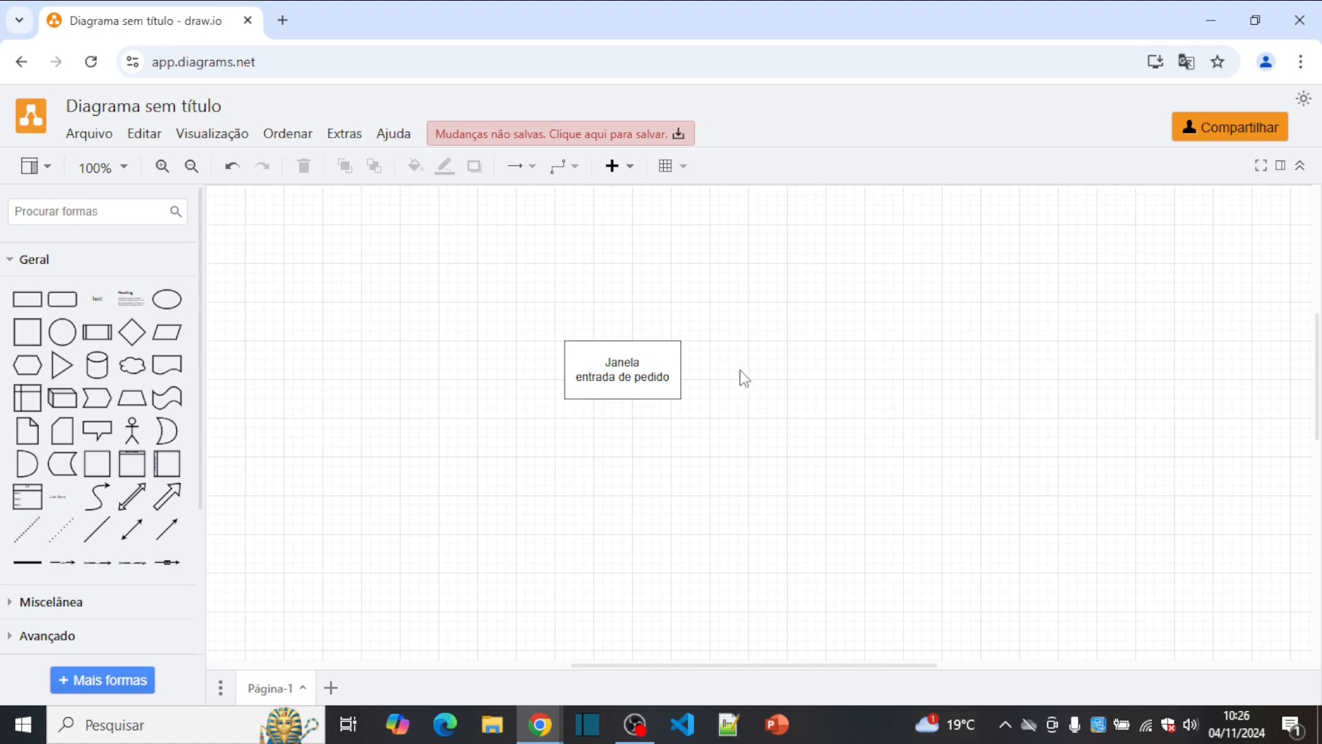
Step: Move the "Janela entrada de pedido" box up and to the left on the canvas
left_click(678, 352)
left_click_drag(620, 376, 455, 304)
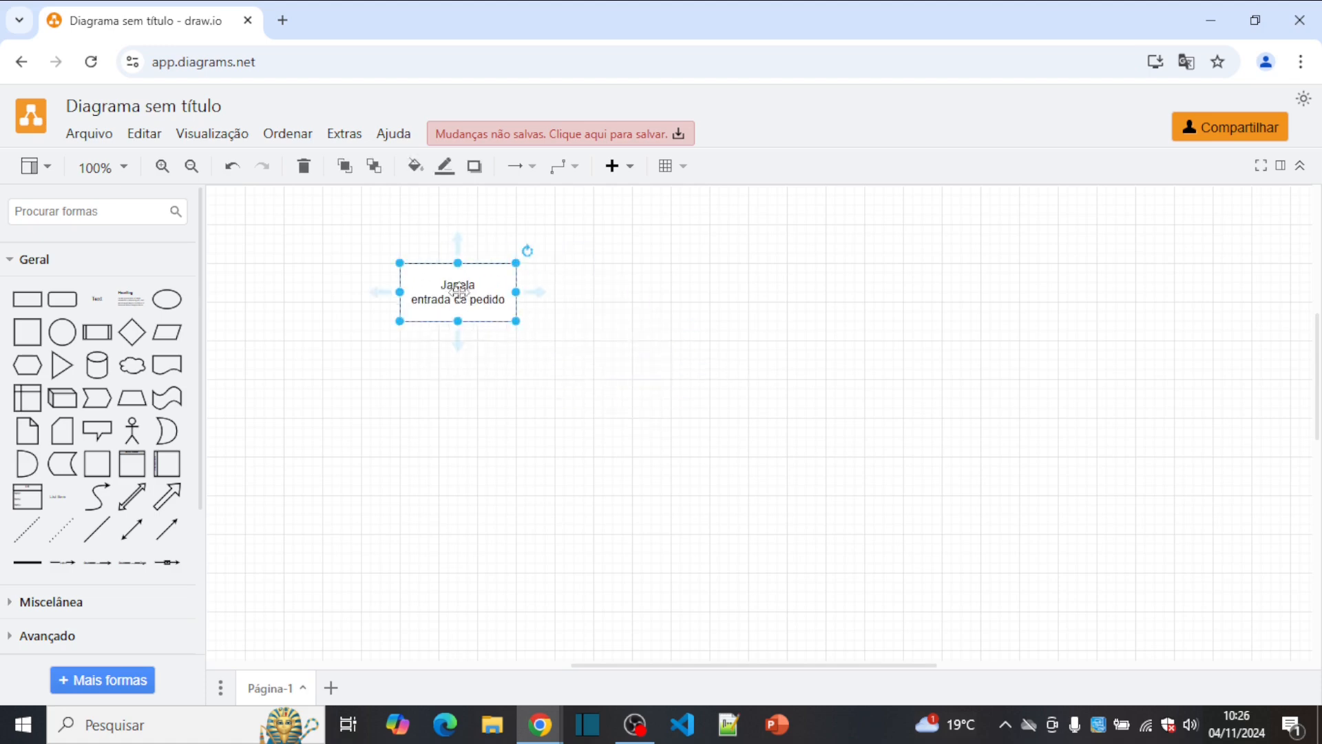
left_click(648, 332)
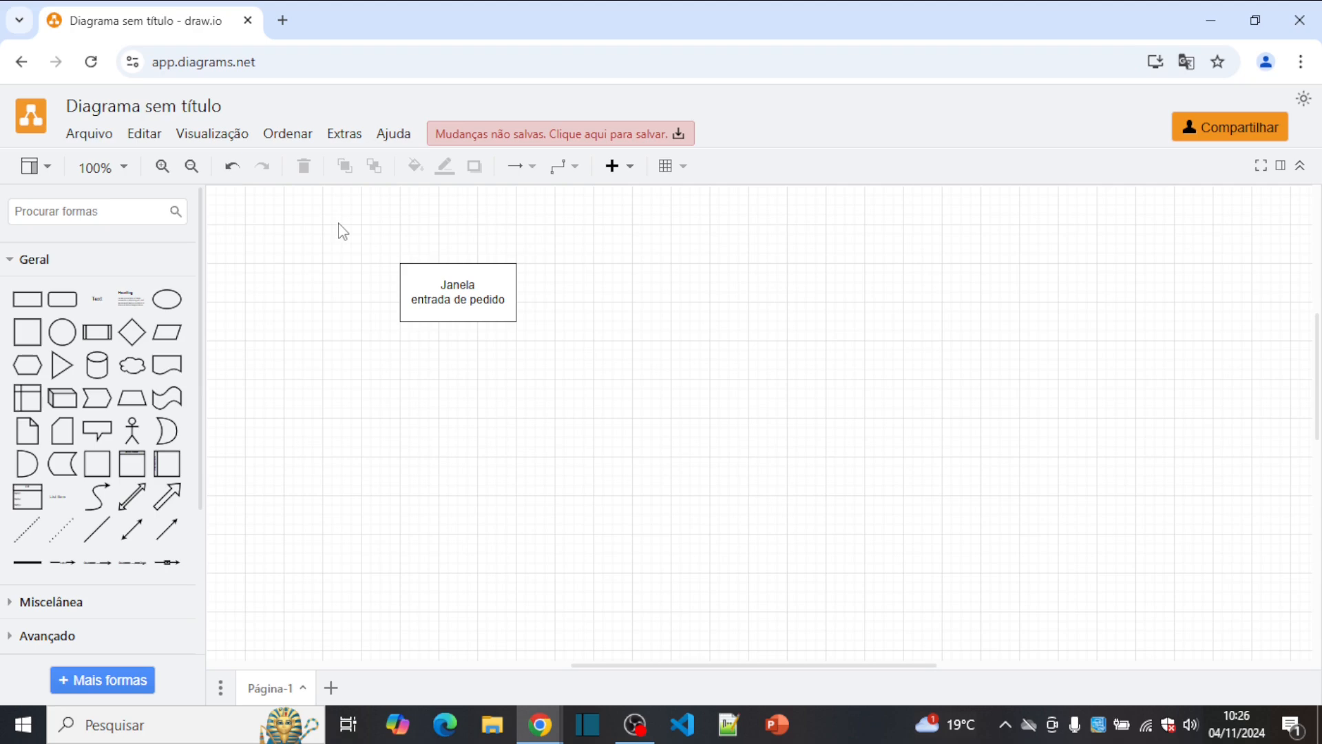
left_click_drag(338, 231, 575, 365)
left_click(587, 401)
left_click_drag(337, 243, 641, 362)
left_click(580, 398)
left_click_drag(351, 234, 596, 364)
left_click(595, 363)
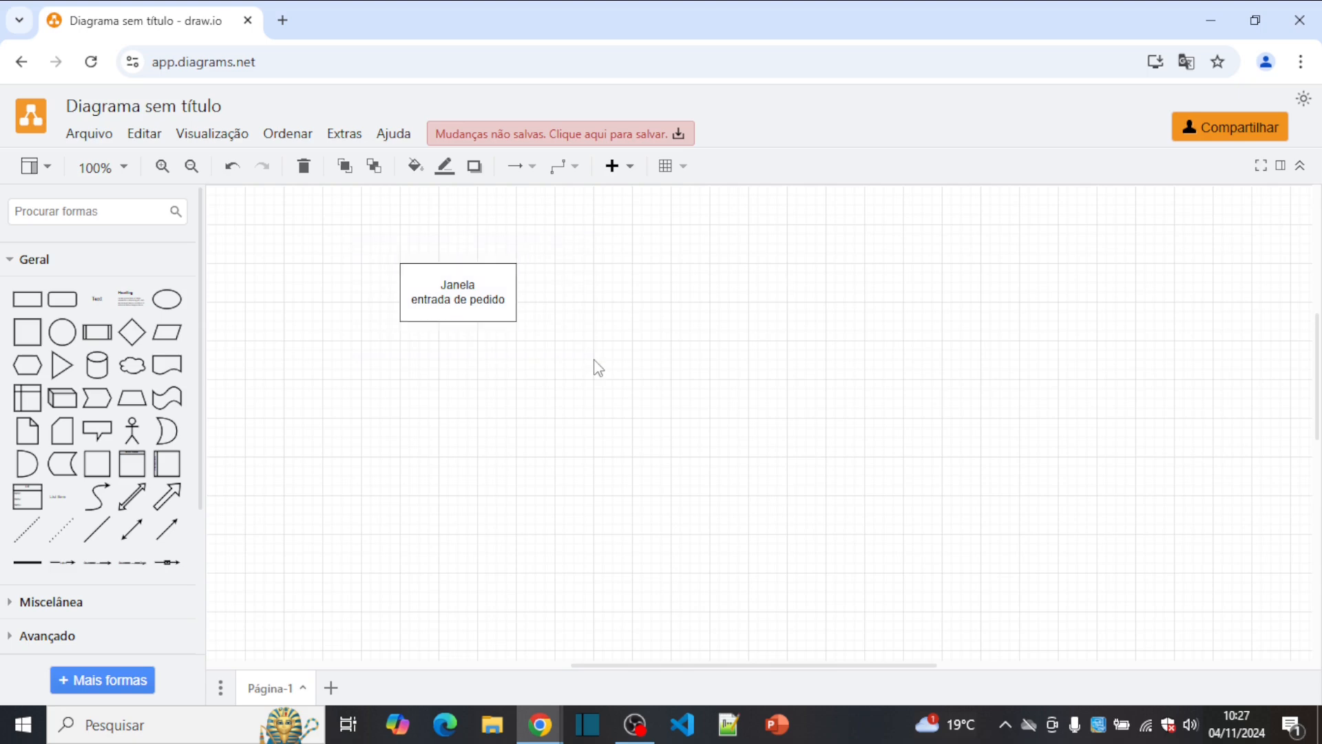
left_click_drag(348, 227, 542, 354)
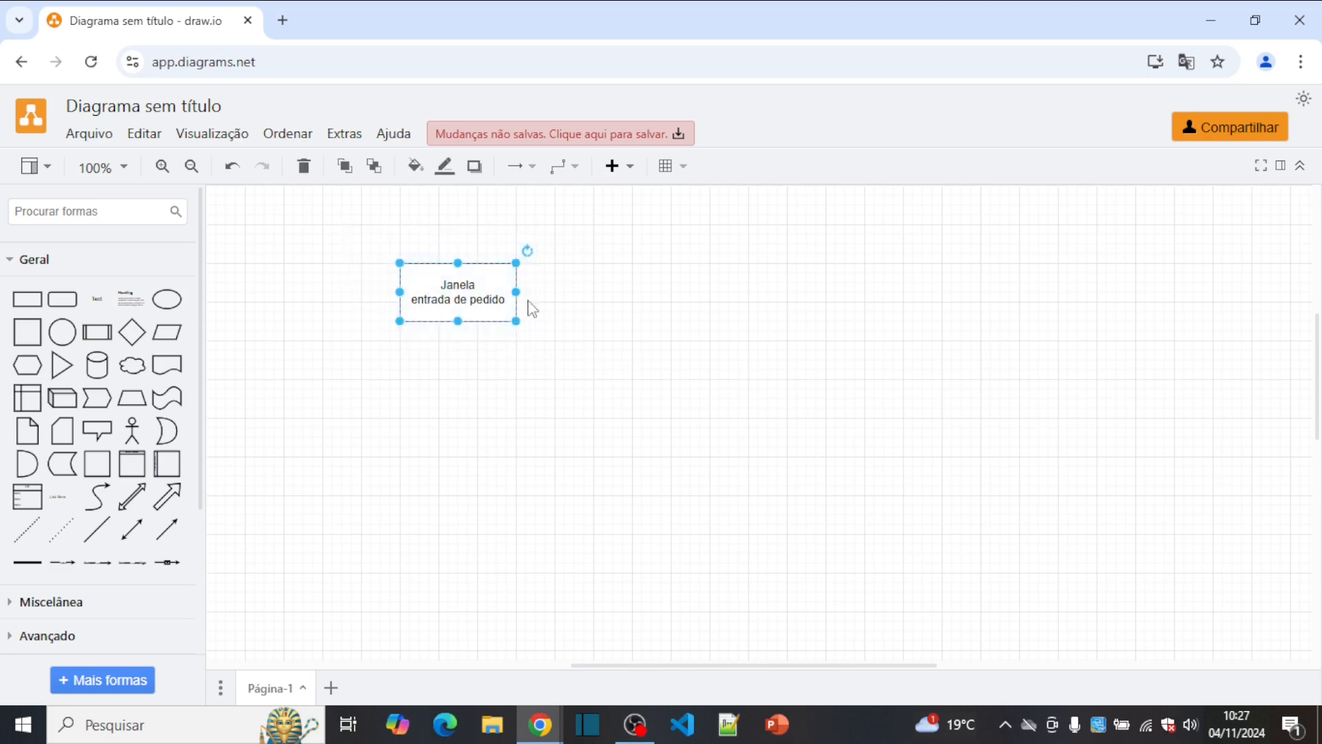
left_click(682, 417)
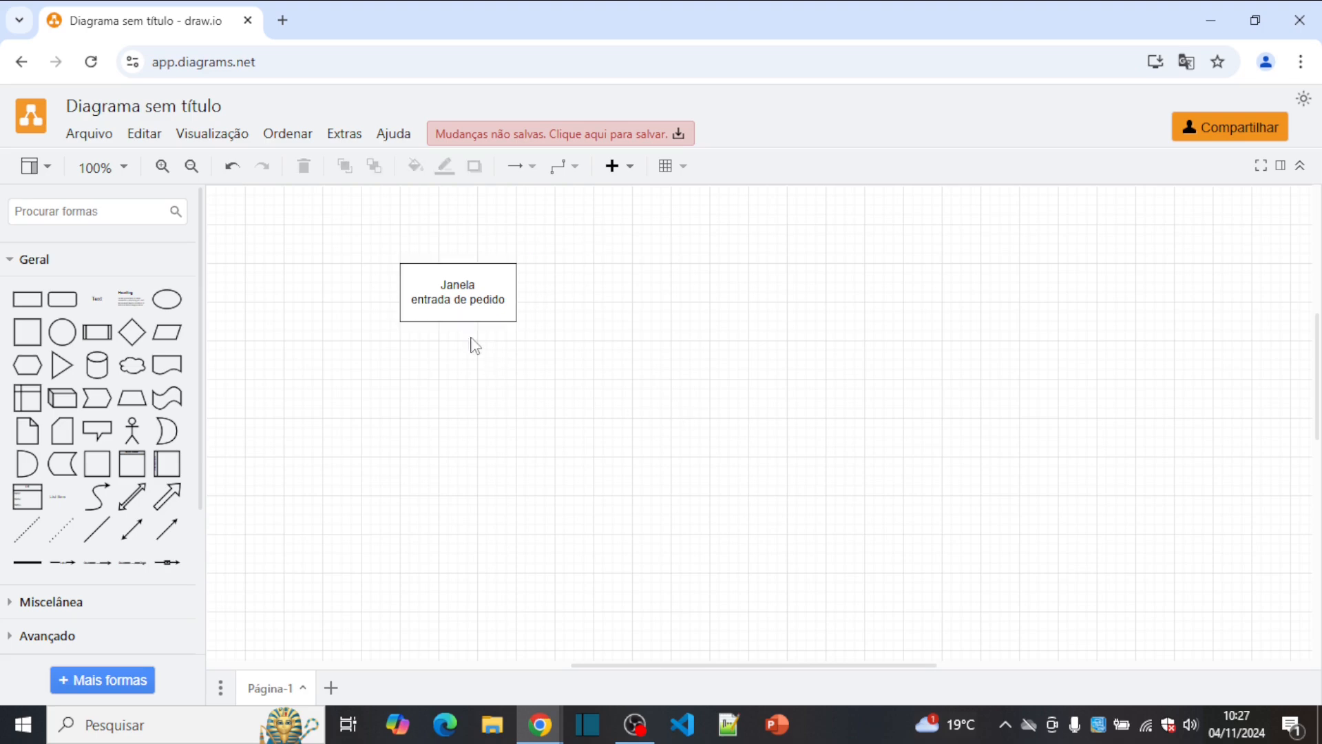
Step: Duplicate the "Janela entrada de pedido" box, place the copy directly below it, and relabel the copy ":Pedido"
left_click(451, 309)
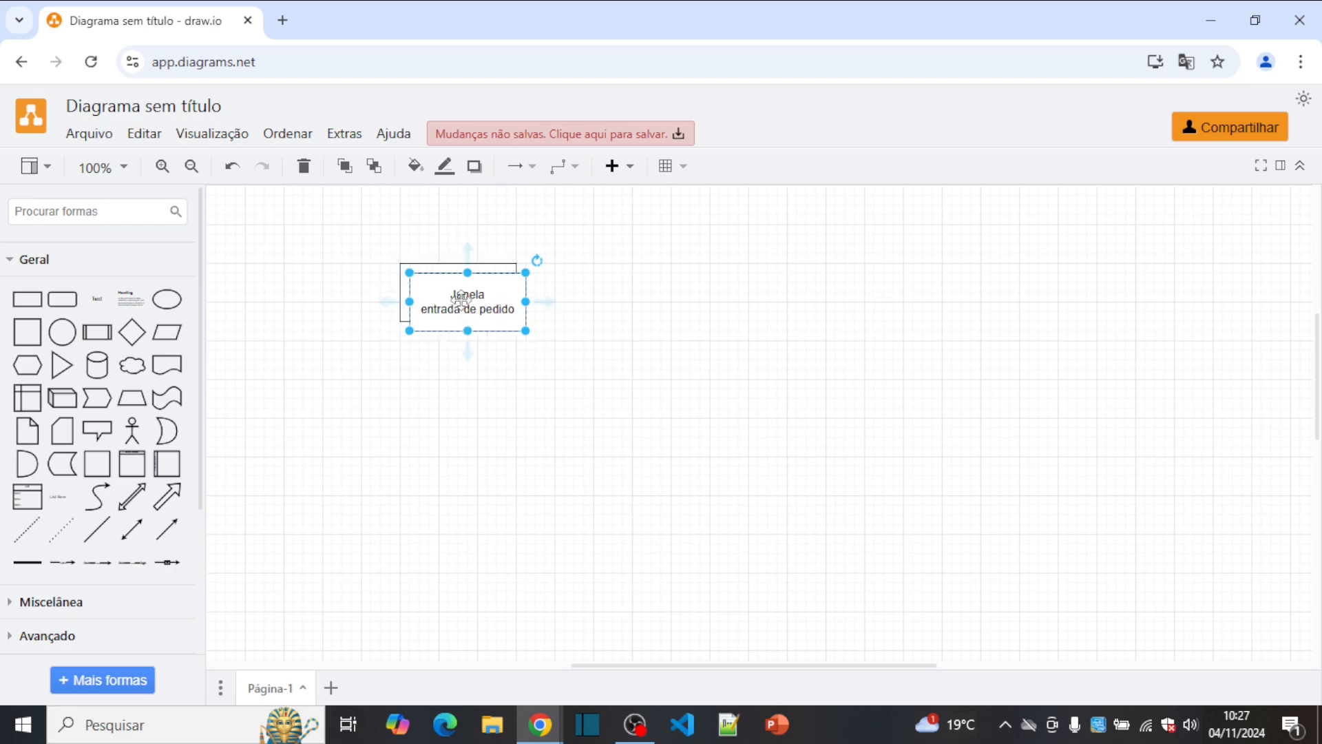
left_click_drag(450, 309, 453, 431)
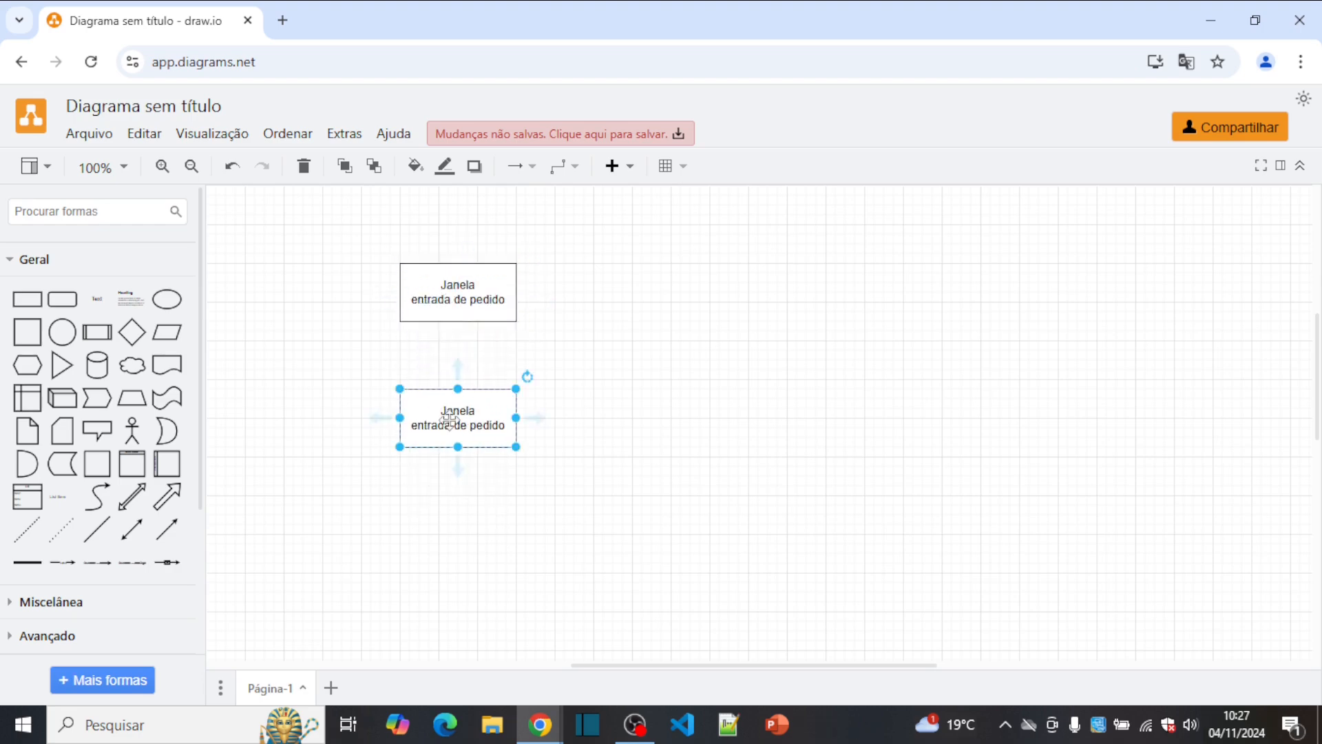
left_click(705, 449)
left_click(428, 410)
double_click(427, 412)
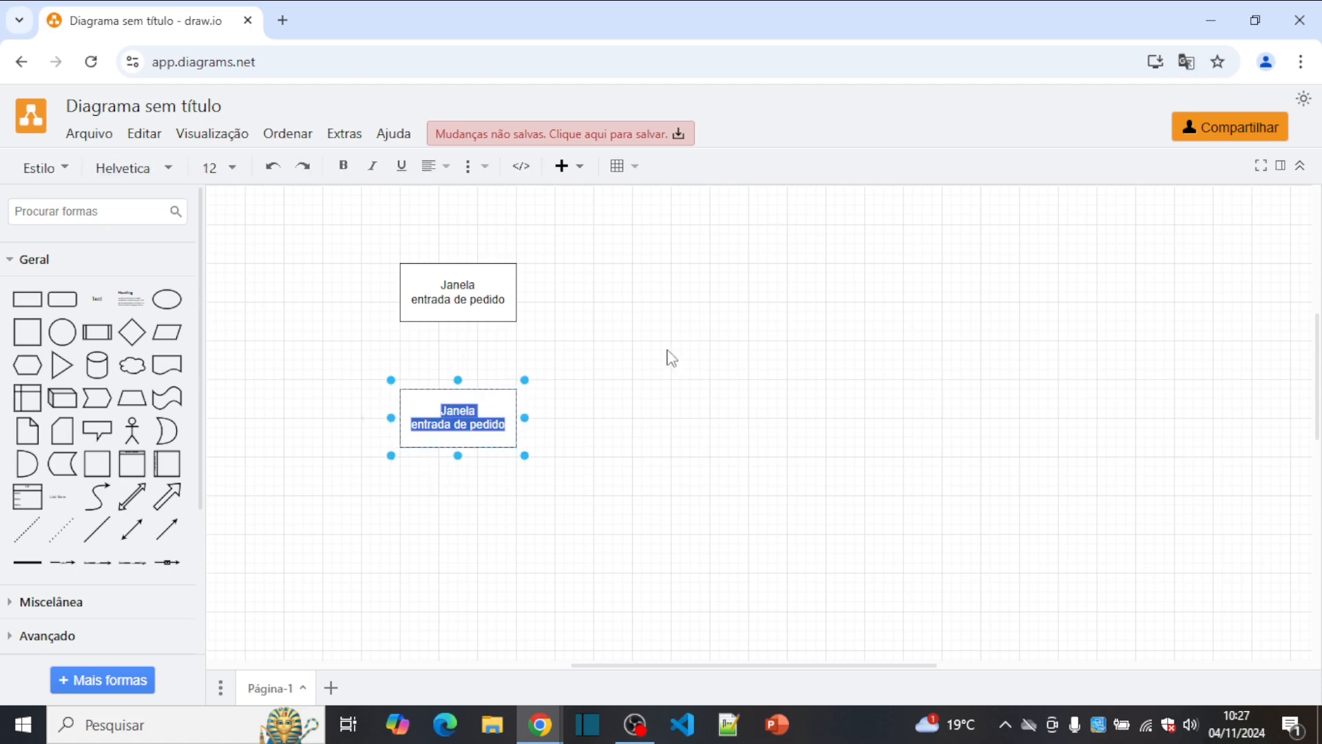
type(":Pedido")
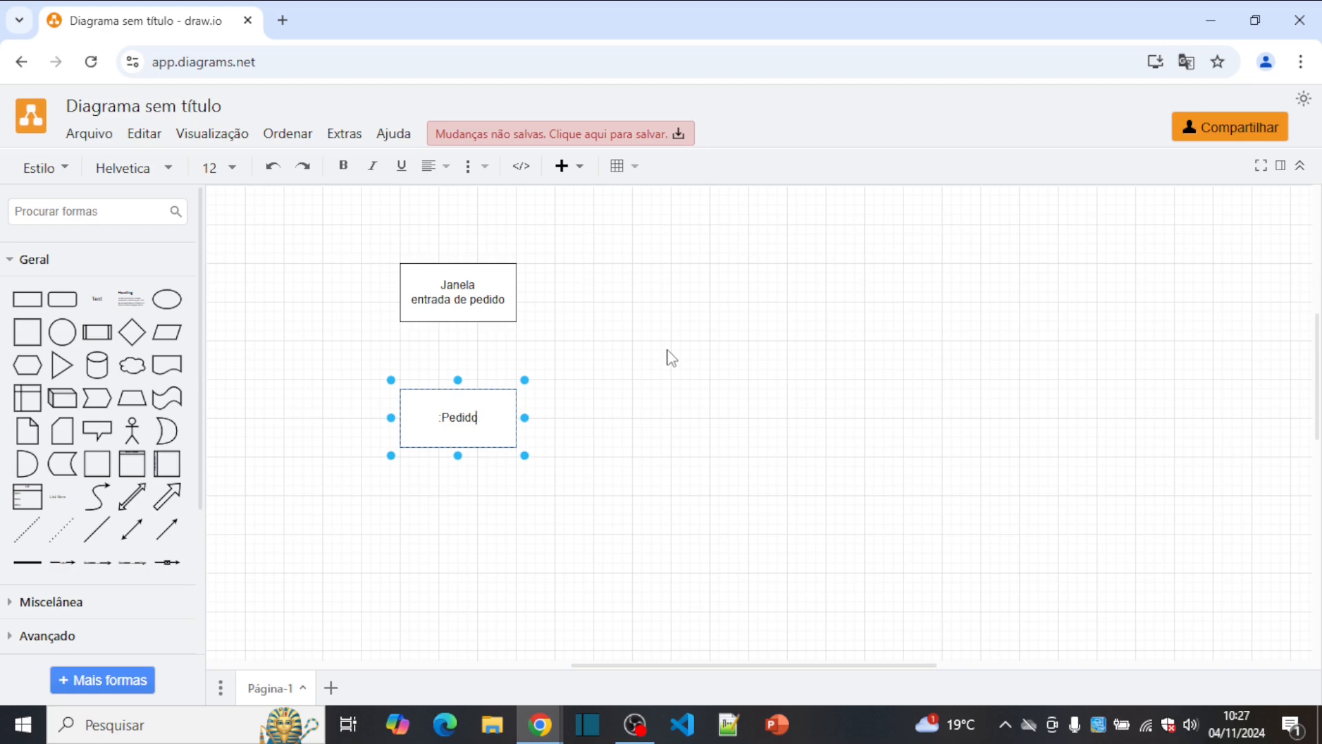
left_click(672, 357)
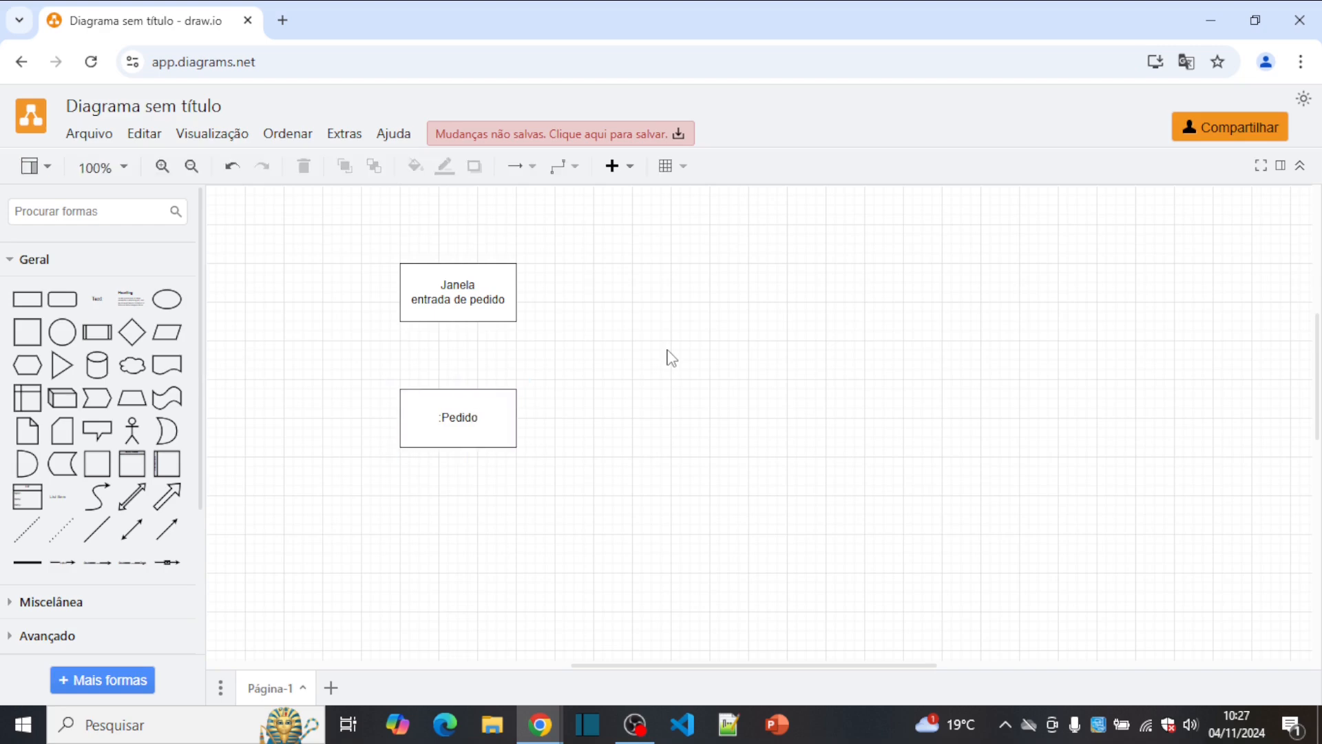
Step: Duplicate the ":Pedido" box and place the copy below it
left_click(445, 424)
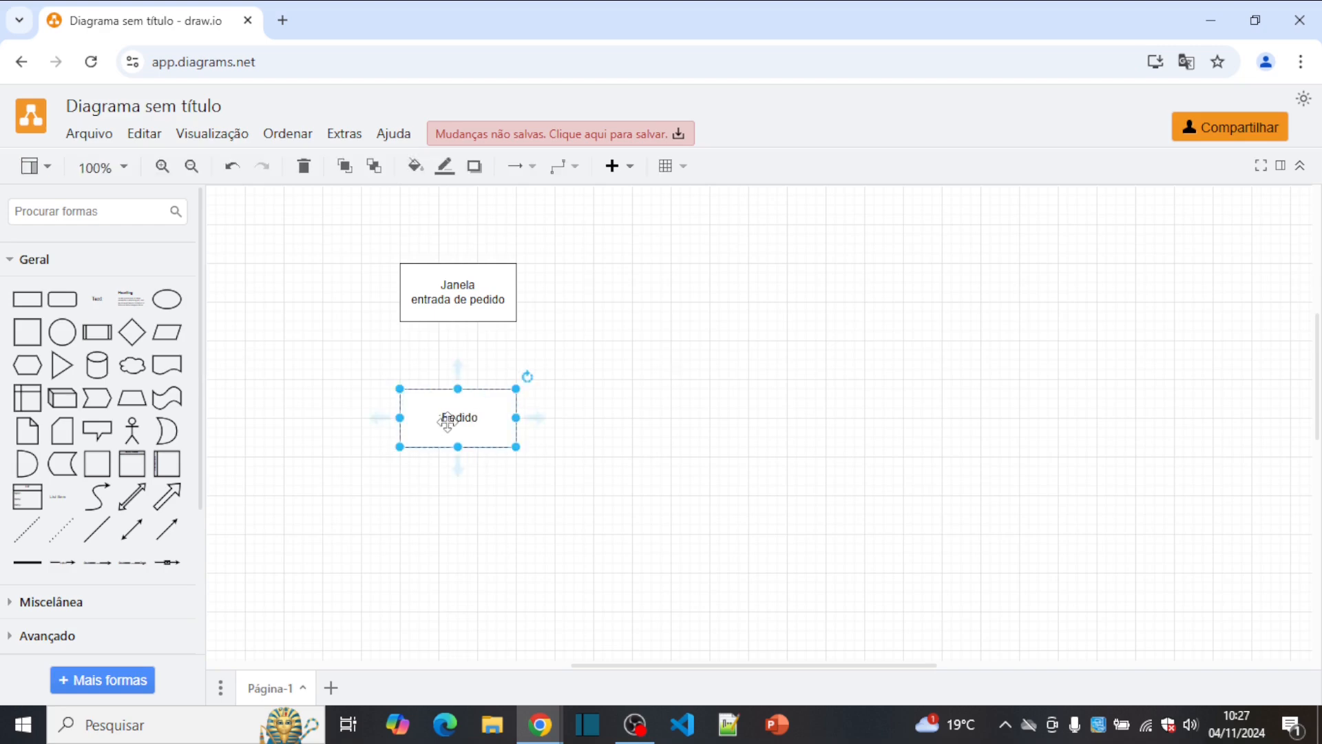
key("ctrl+c")
key("ctrl+v")
left_click_drag(440, 426, 440, 551)
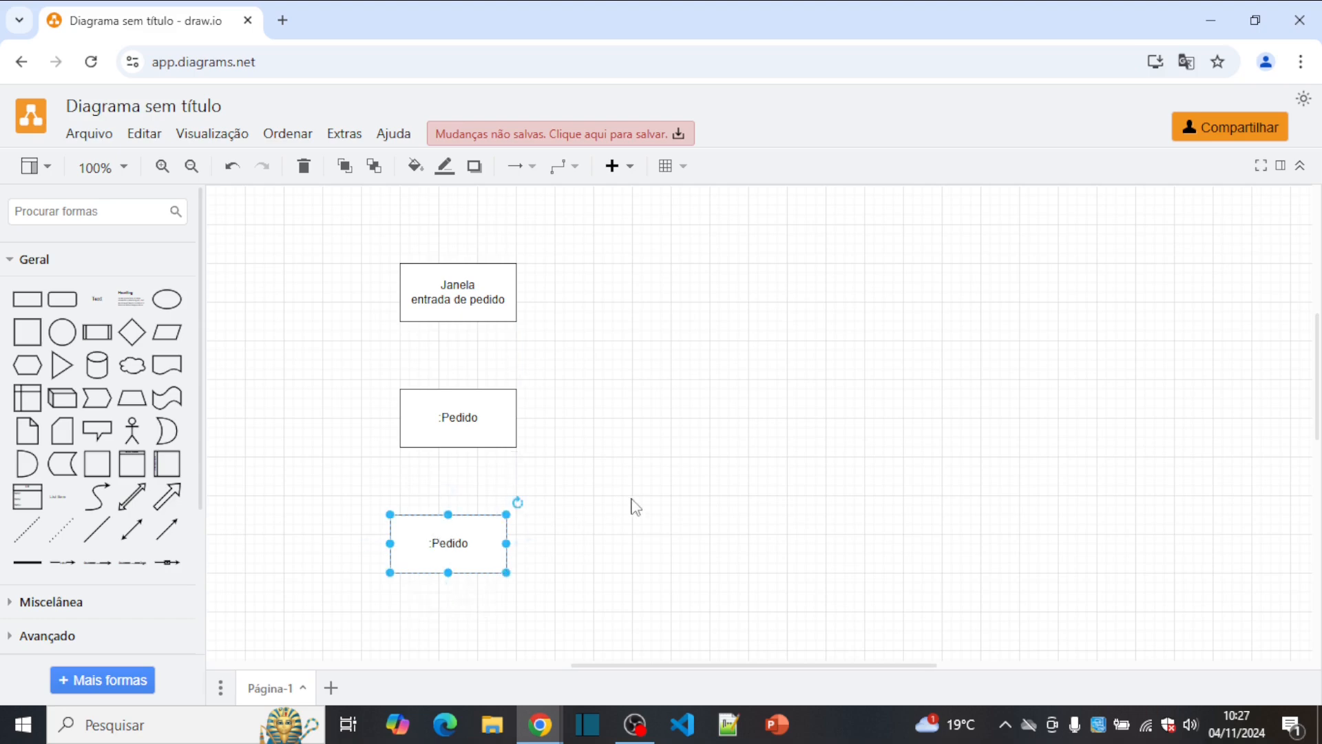
left_click(633, 507)
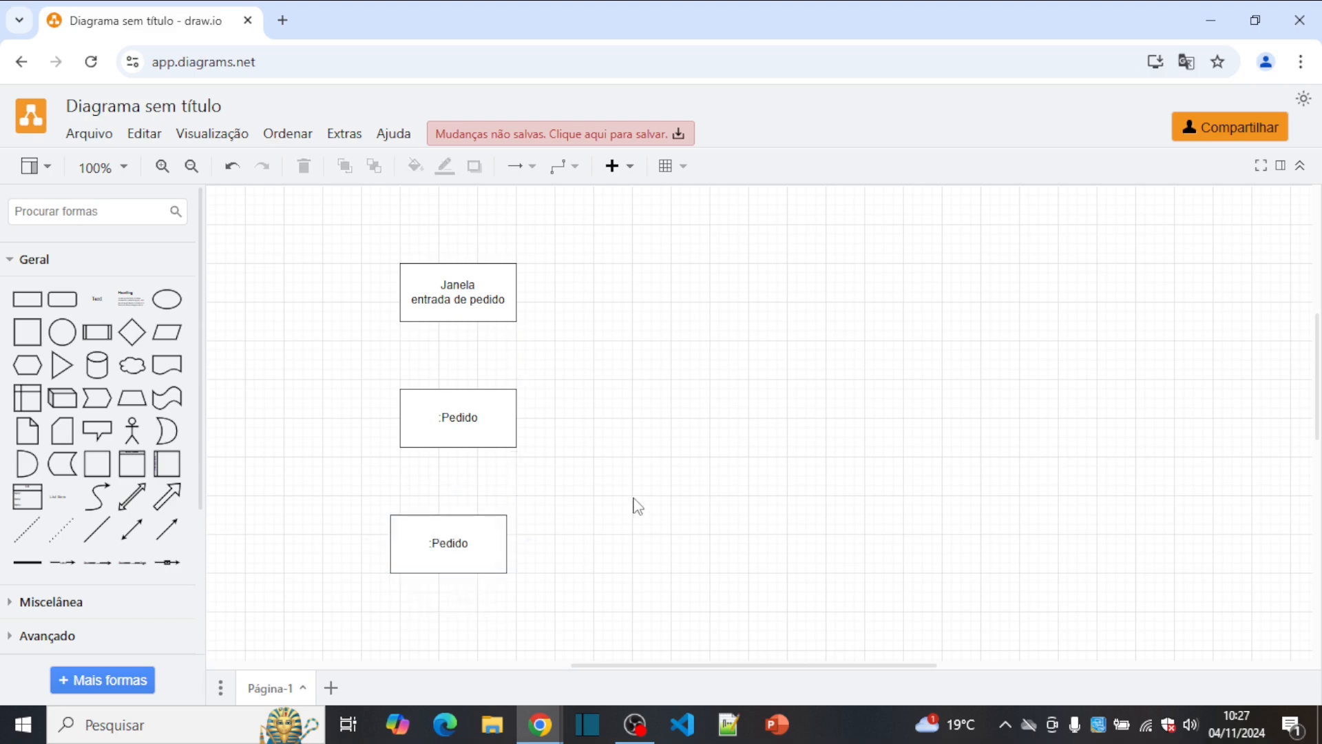
Step: Relabel the lowest box "GuaranáAntártica:" and "Item dePedido", with a blank line between the two lines
double_click(449, 543)
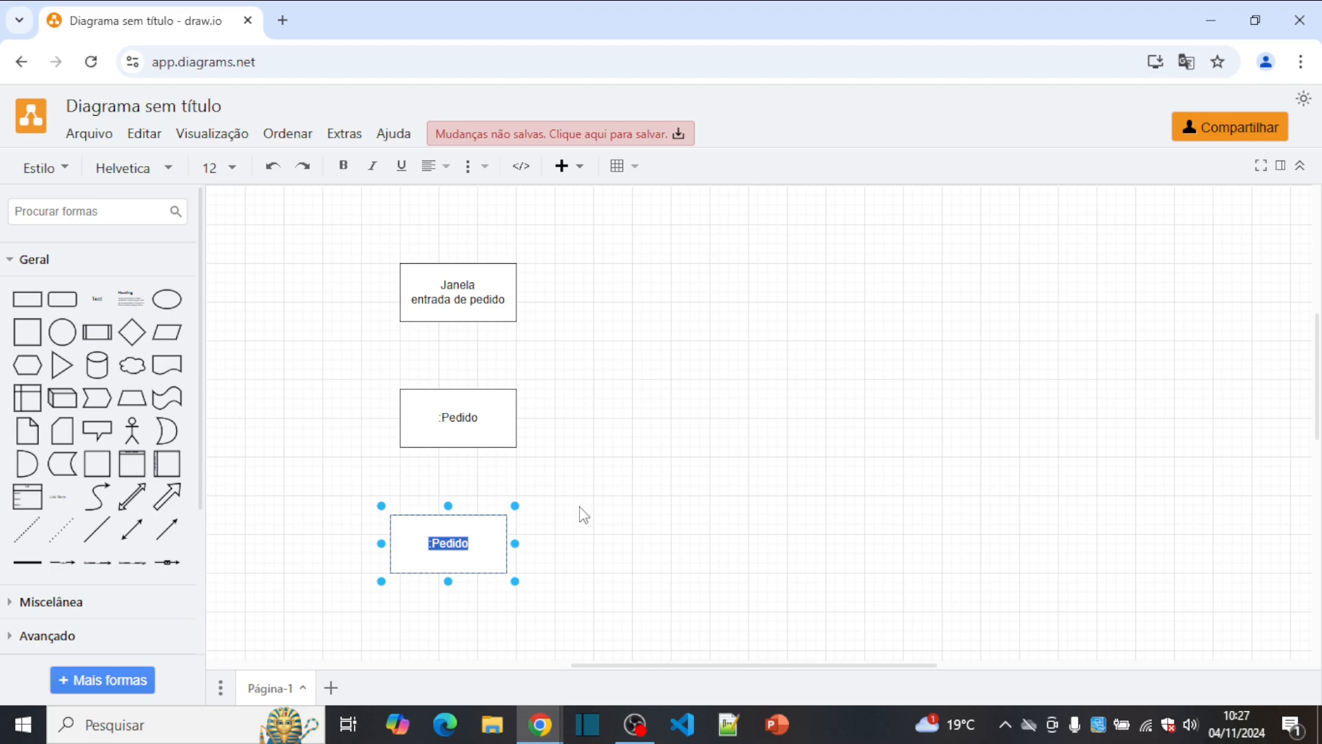
type("GuaranáAnta")
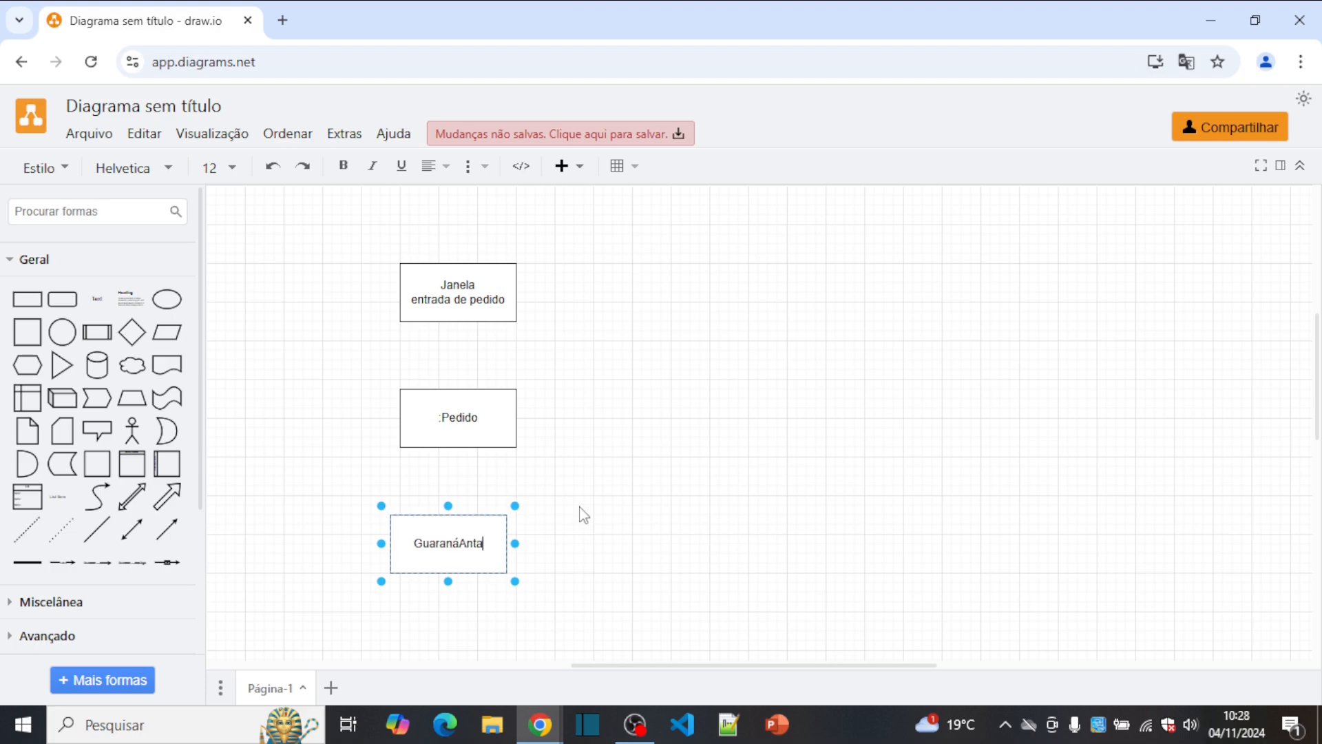
type("rt")
key("BackSpace")
key("BackSpace")
type("ártica:")
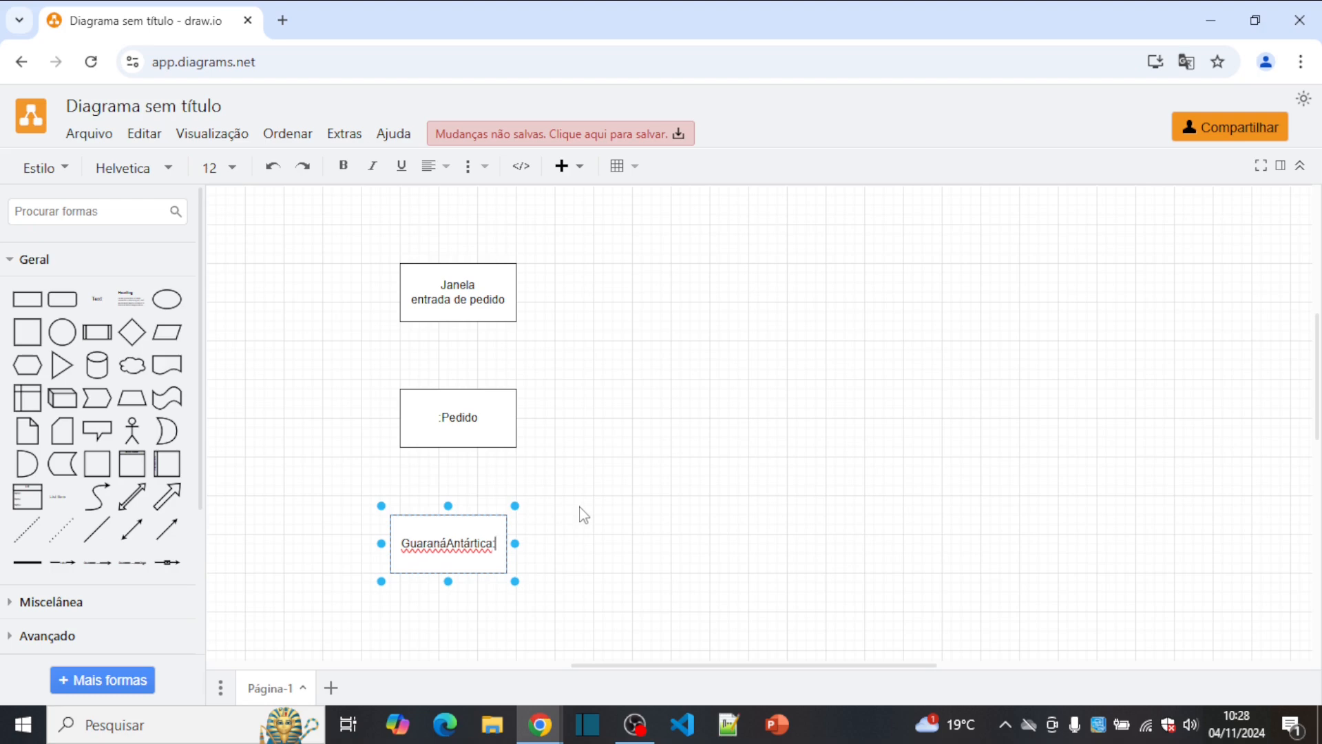
key("Return")
type("Item ")
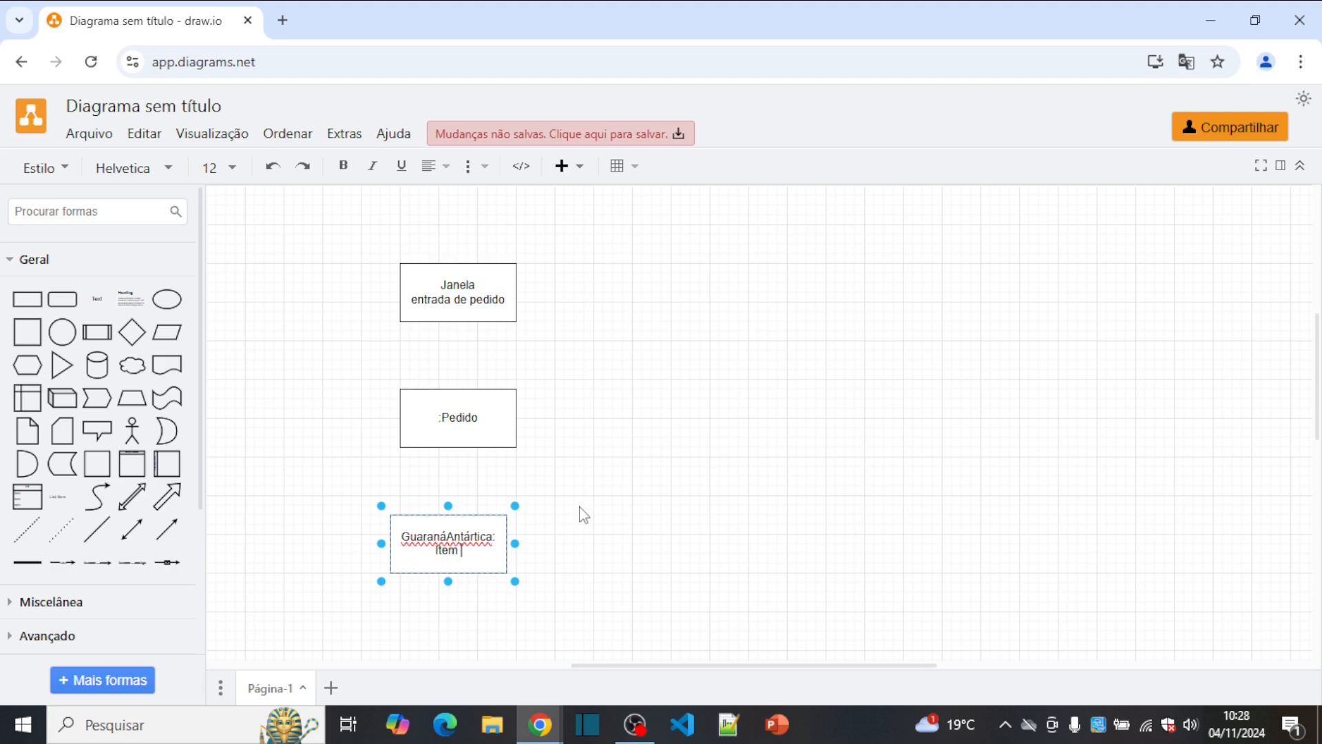
type("dePedido")
key("Home")
key("Return")
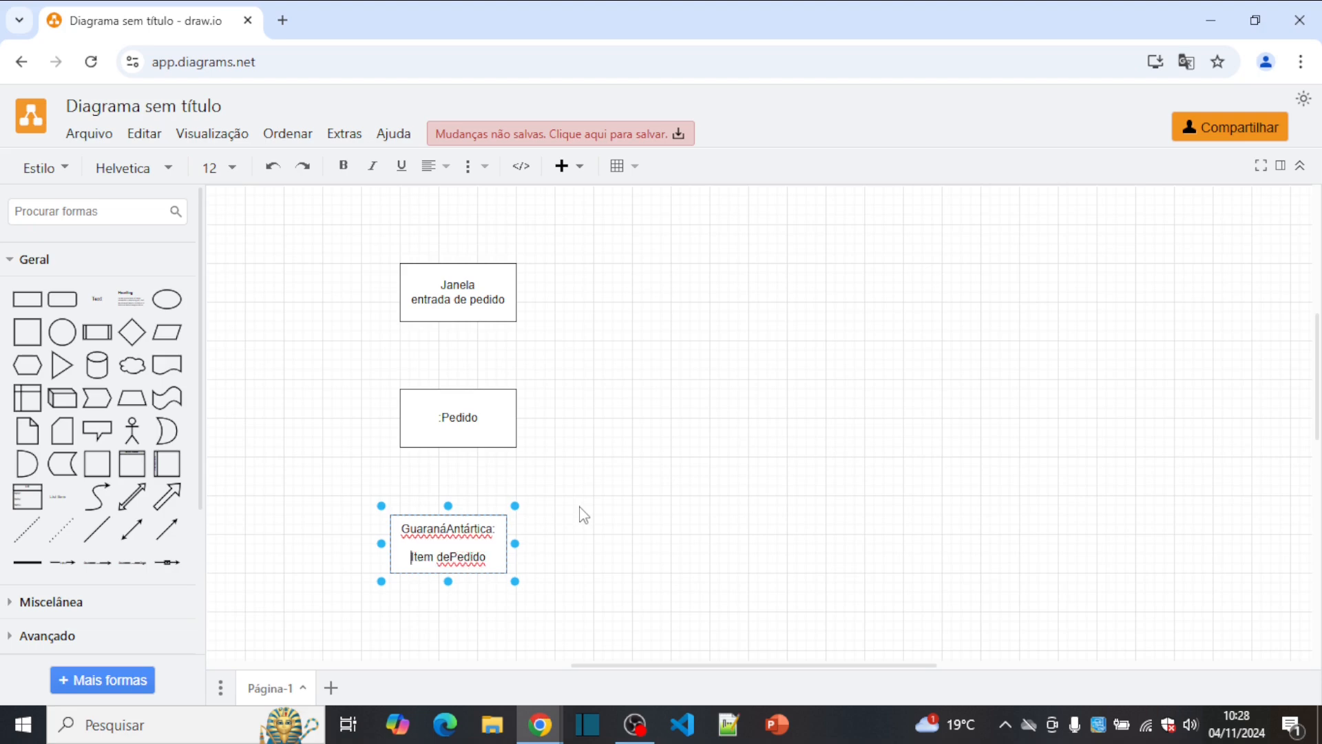
left_click(561, 533)
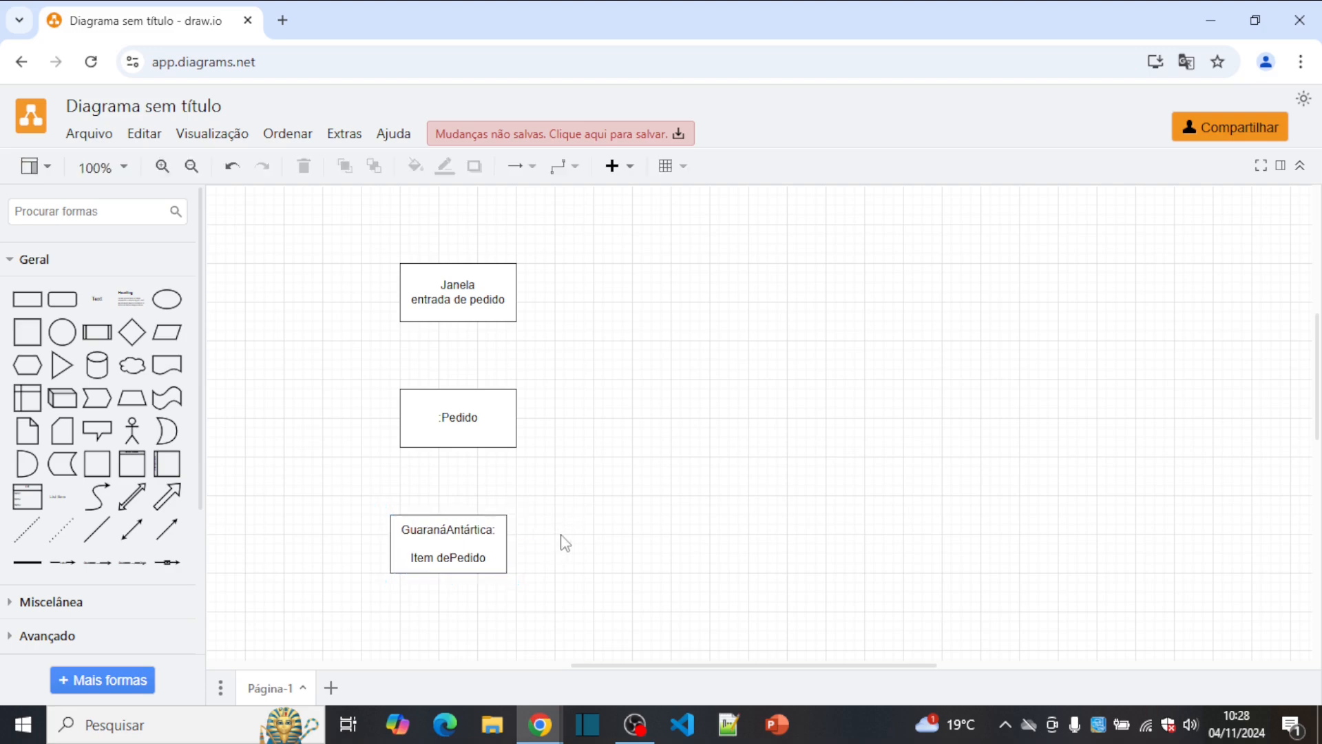
Step: Duplicate the "GuaranáAntártica: Item dePedido" box and place the copy well to its right at the same height
left_click(450, 542)
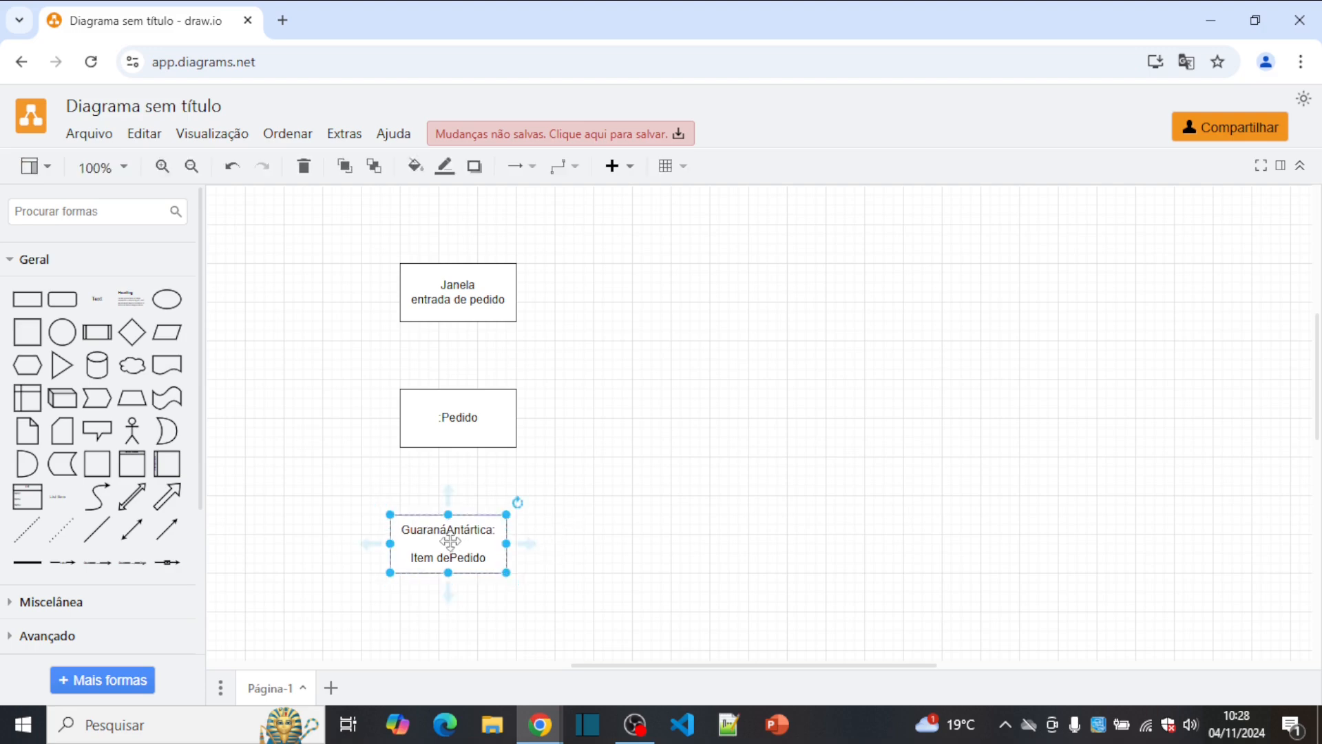
key("ctrl+d")
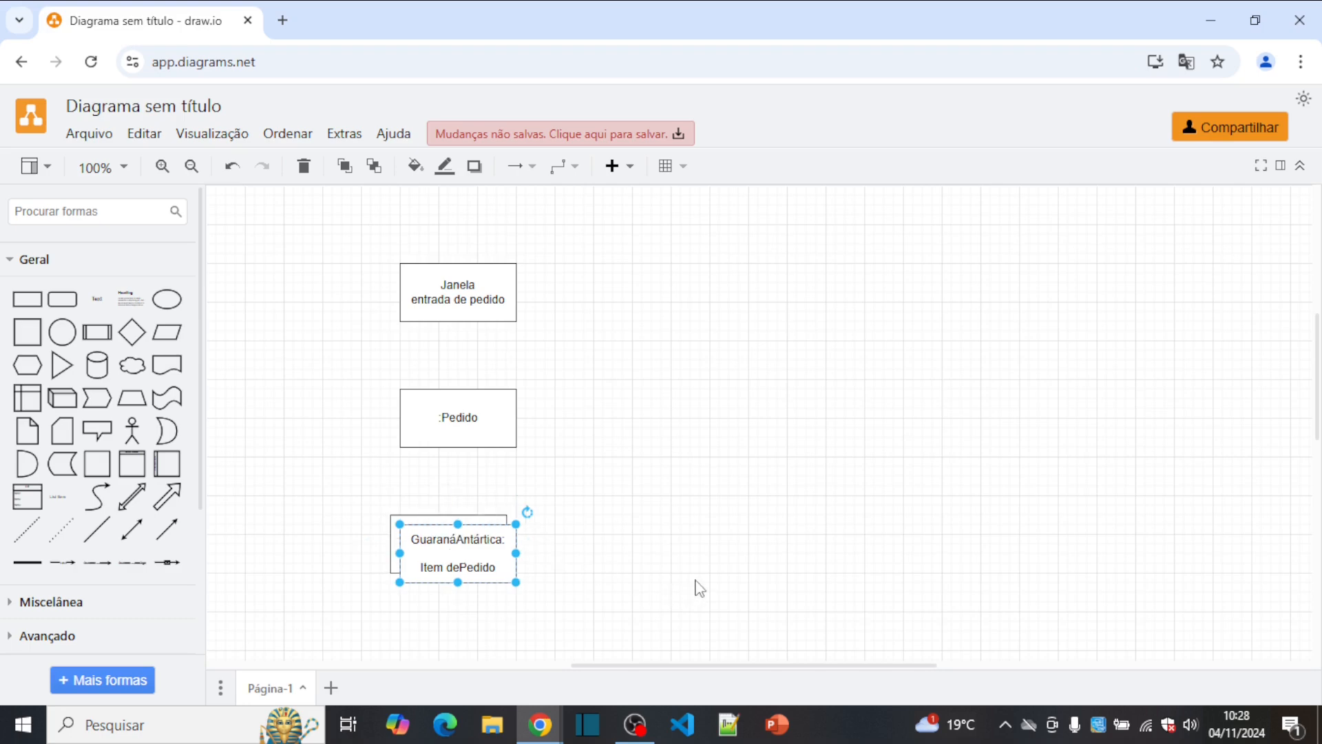
scroll(700, 588, "down", 3)
left_click_drag(462, 477, 837, 468)
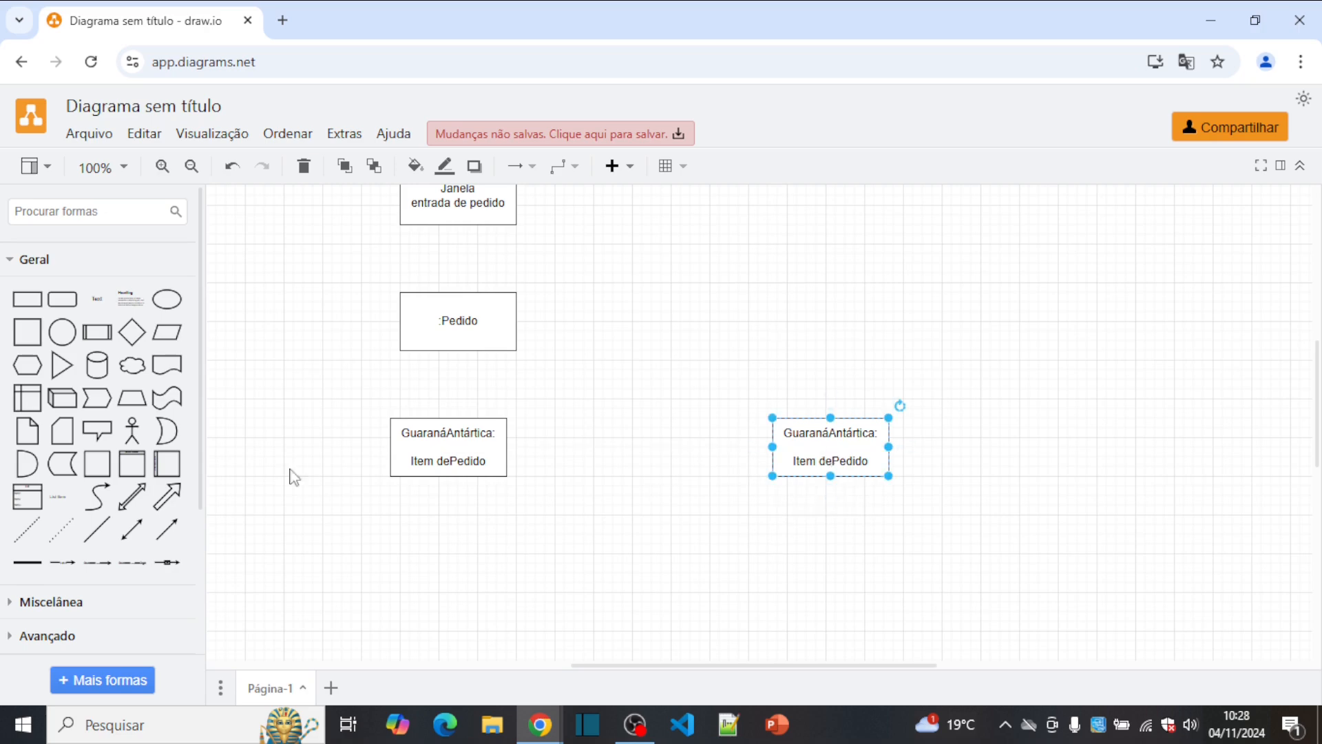
left_click_drag(294, 401, 646, 549)
left_click(677, 515)
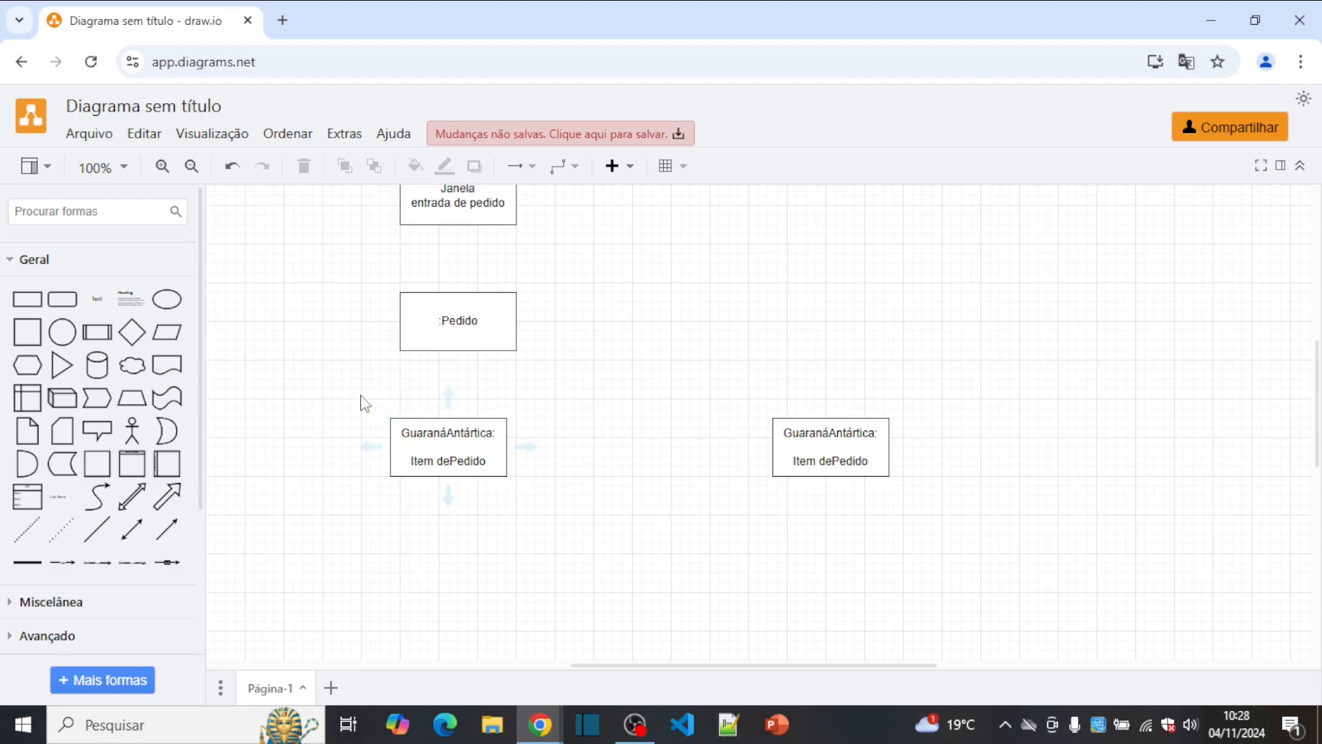
left_click_drag(362, 397, 635, 550)
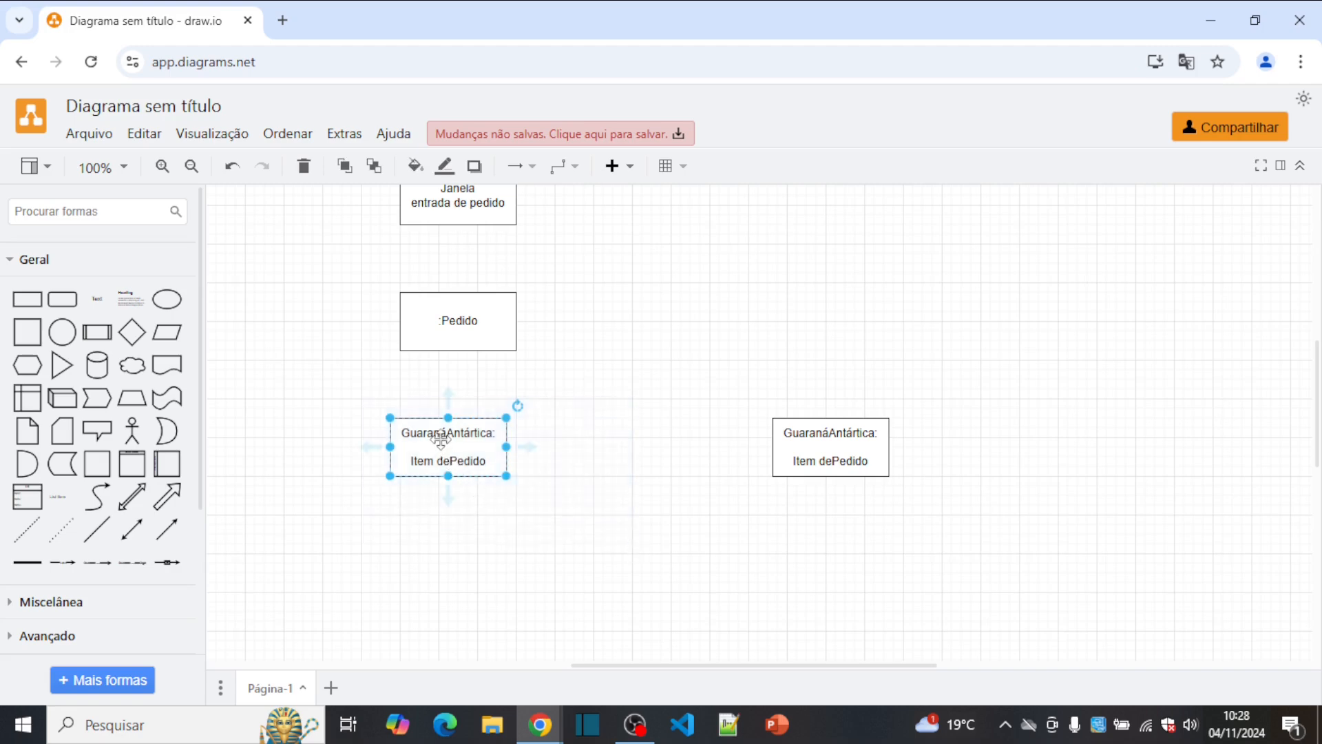
left_click(582, 447)
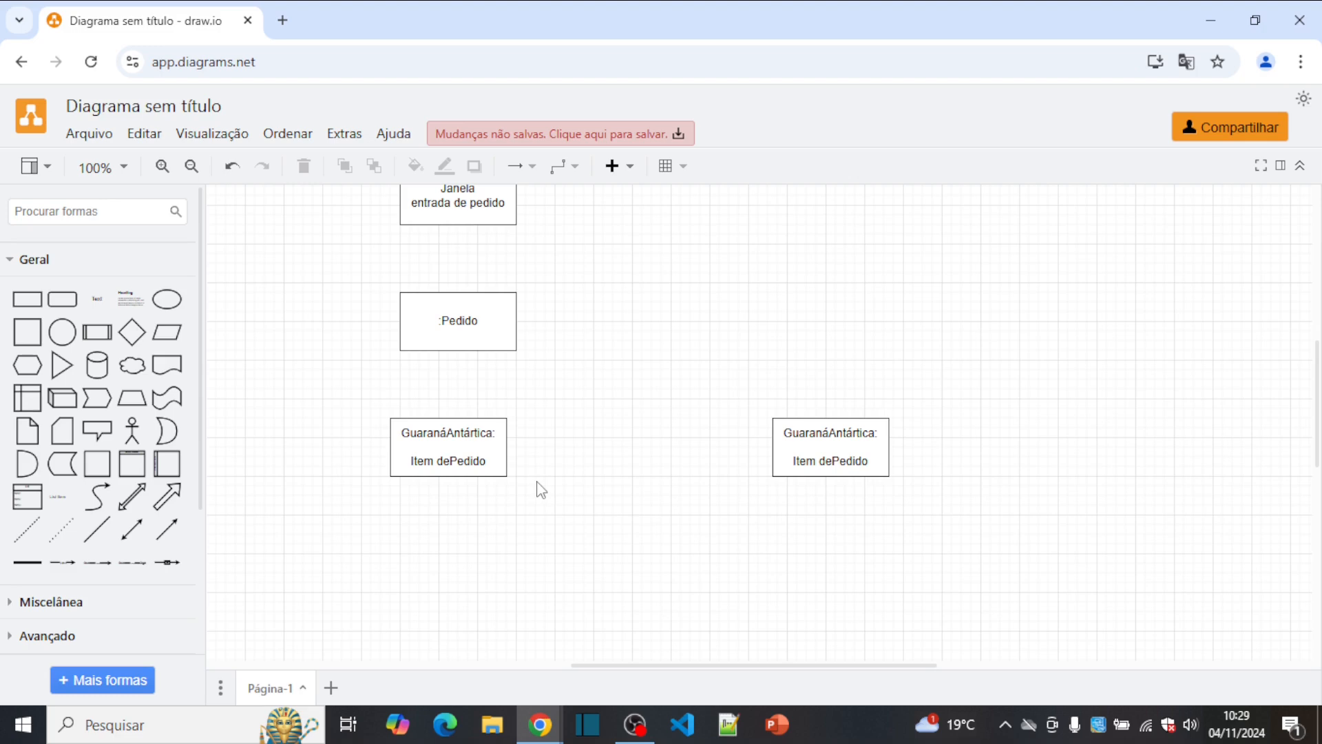
Step: Replace the first line of the right-hand copy's label with "Estoque de GuaranáAntártica:"
double_click(829, 445)
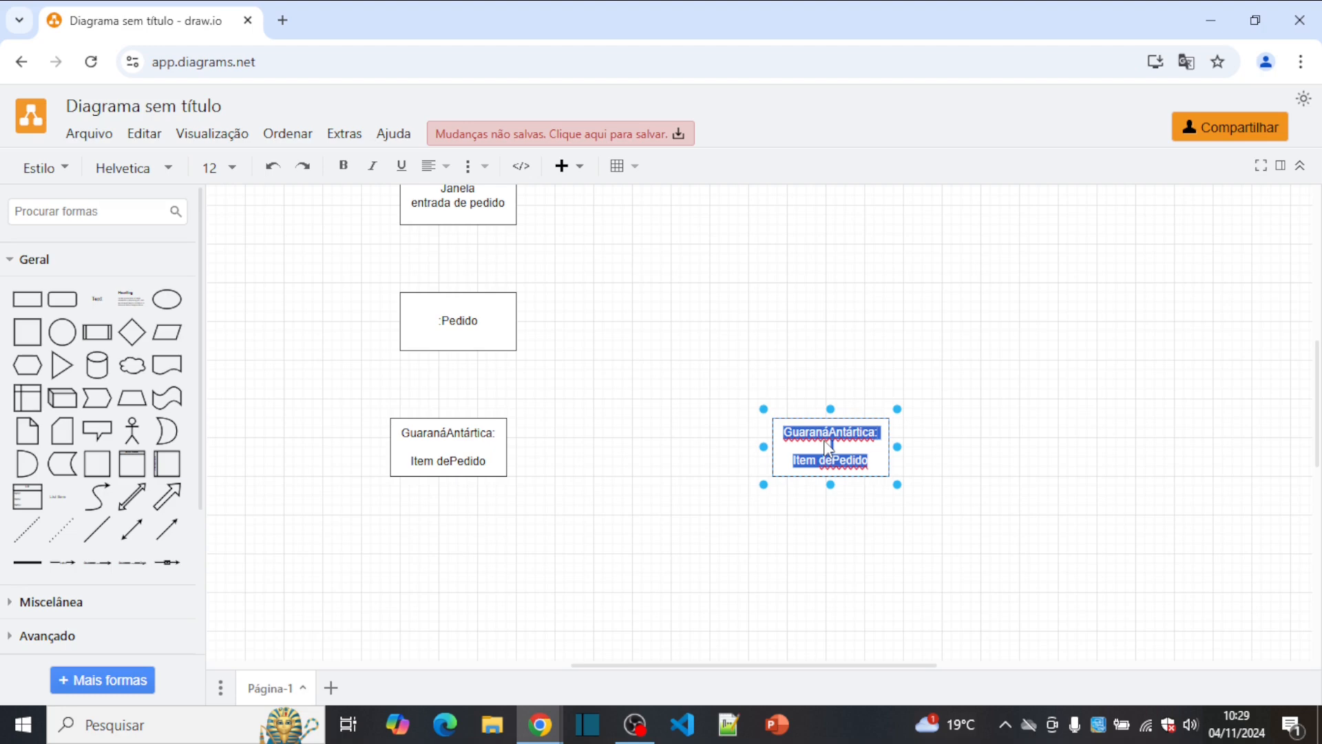
left_click(829, 447)
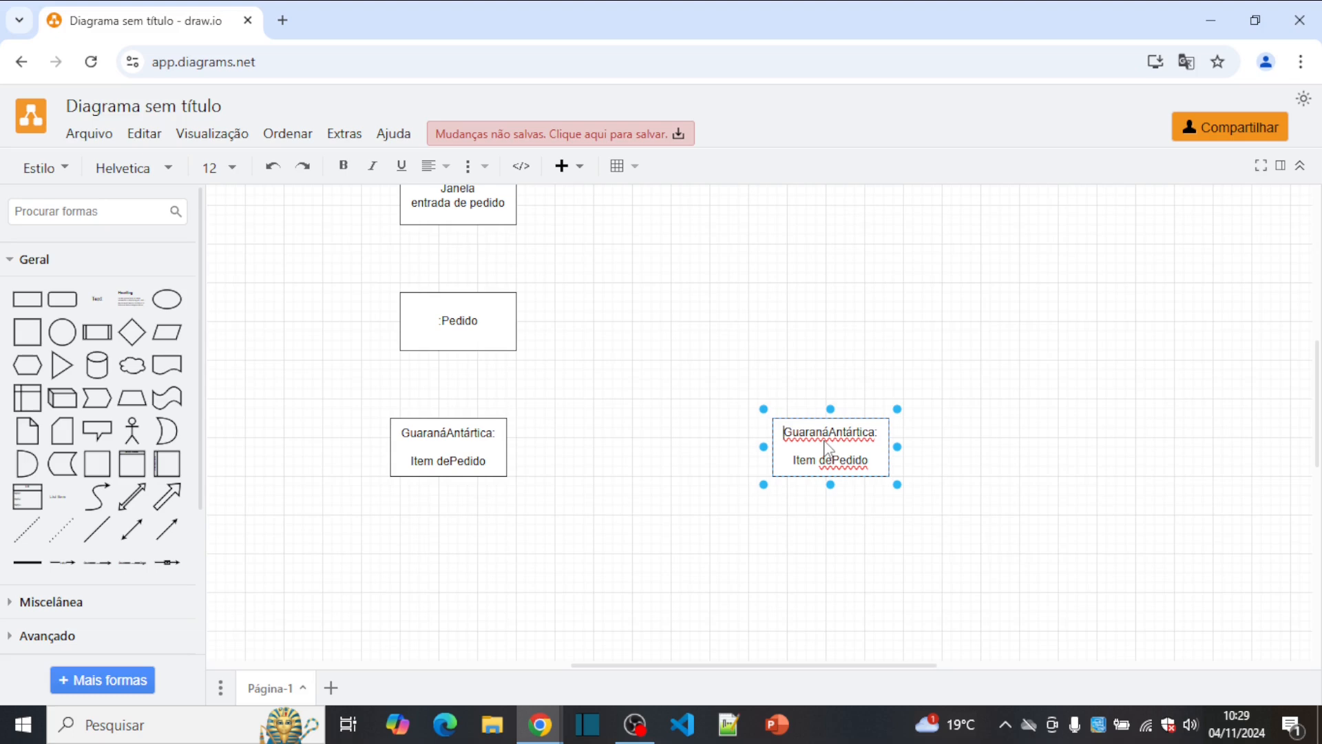
key("shift+Right")
key("shift+Right")
key("shift+Right")
key("shift+Right")
key("shift+Right")
key("shift+Right")
key("shift+Right")
key("shift+Right")
key("shift+Right")
key("shift+Right")
key("shift+Right")
key("shift+Right")
key("shift+Right")
key("shift+Right")
key("shift+Right")
key("shift+Right")
key("shift+Right")
type("Estoque de GuaranáAnta")
key("BackSpace")
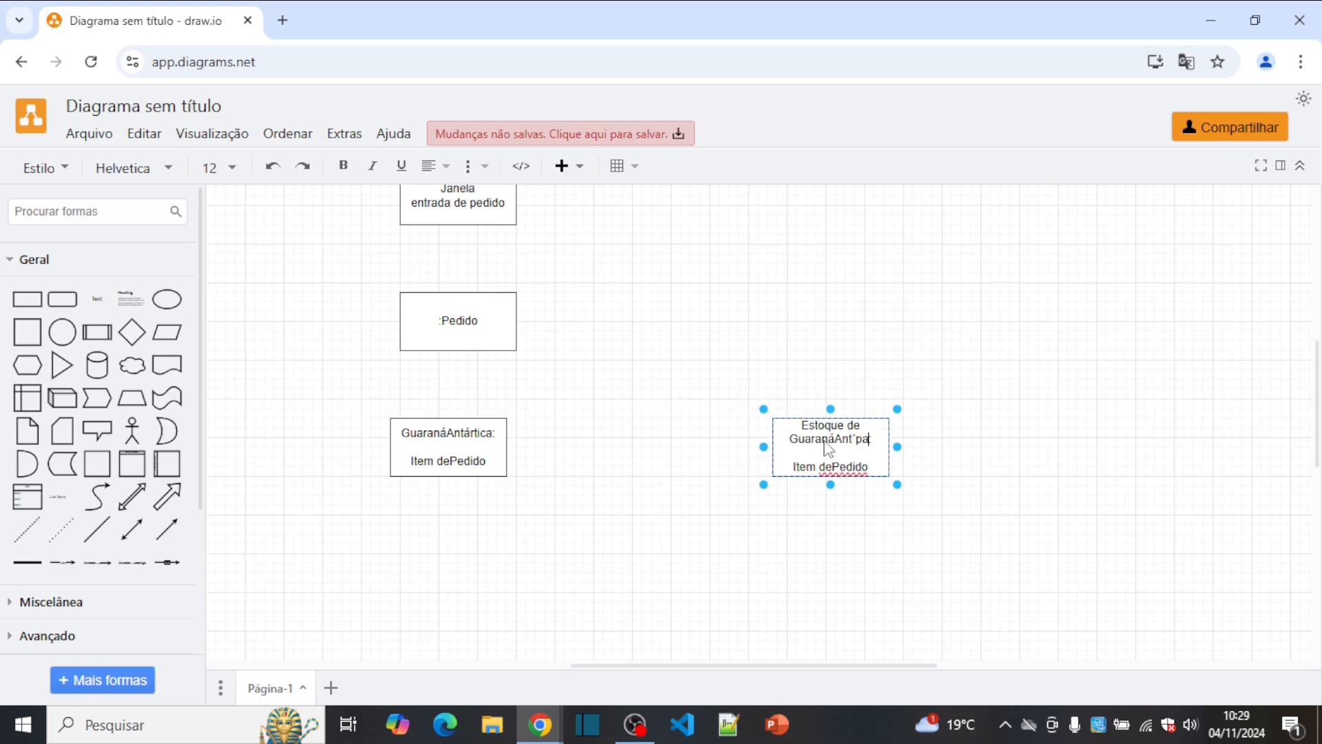
type("ártica:")
Step: Change the last line of the right-hand box's label to "Item deEstoque"
double_click(844, 468)
left_click(846, 469)
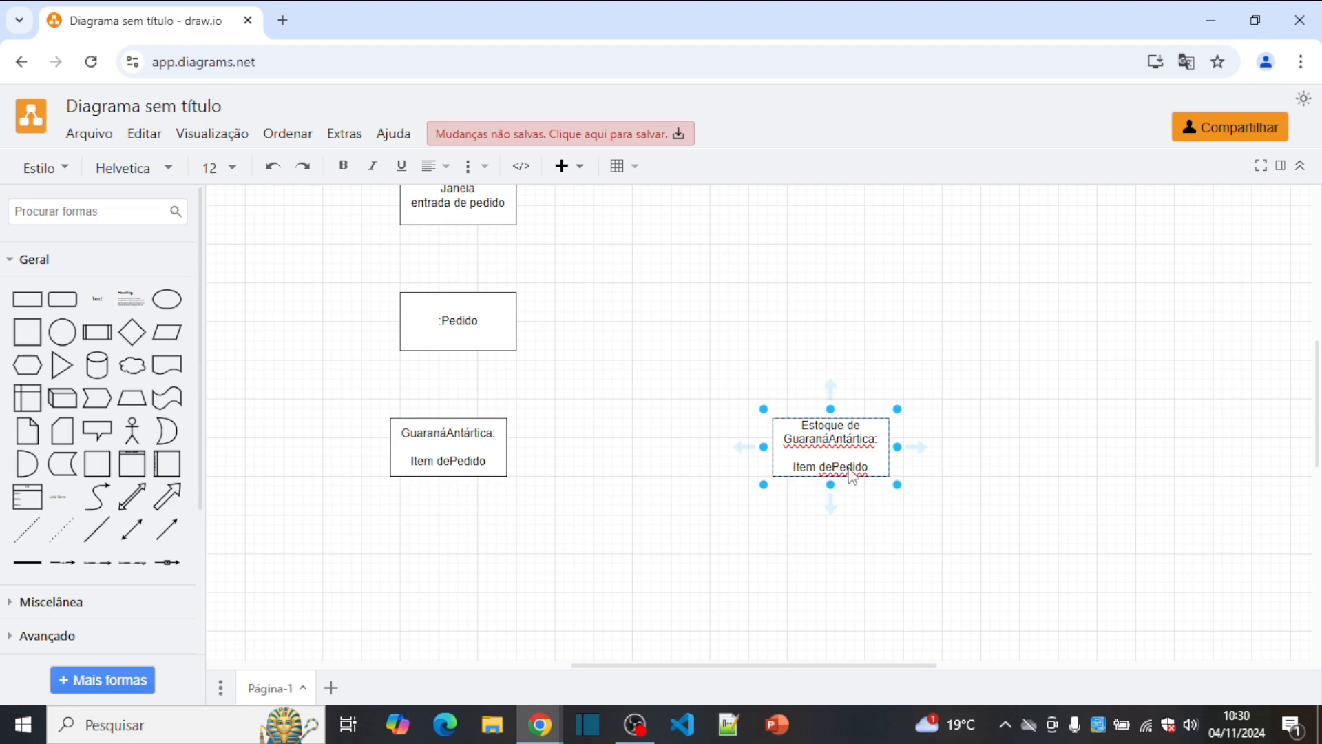
double_click(849, 469)
type("deEstoque")
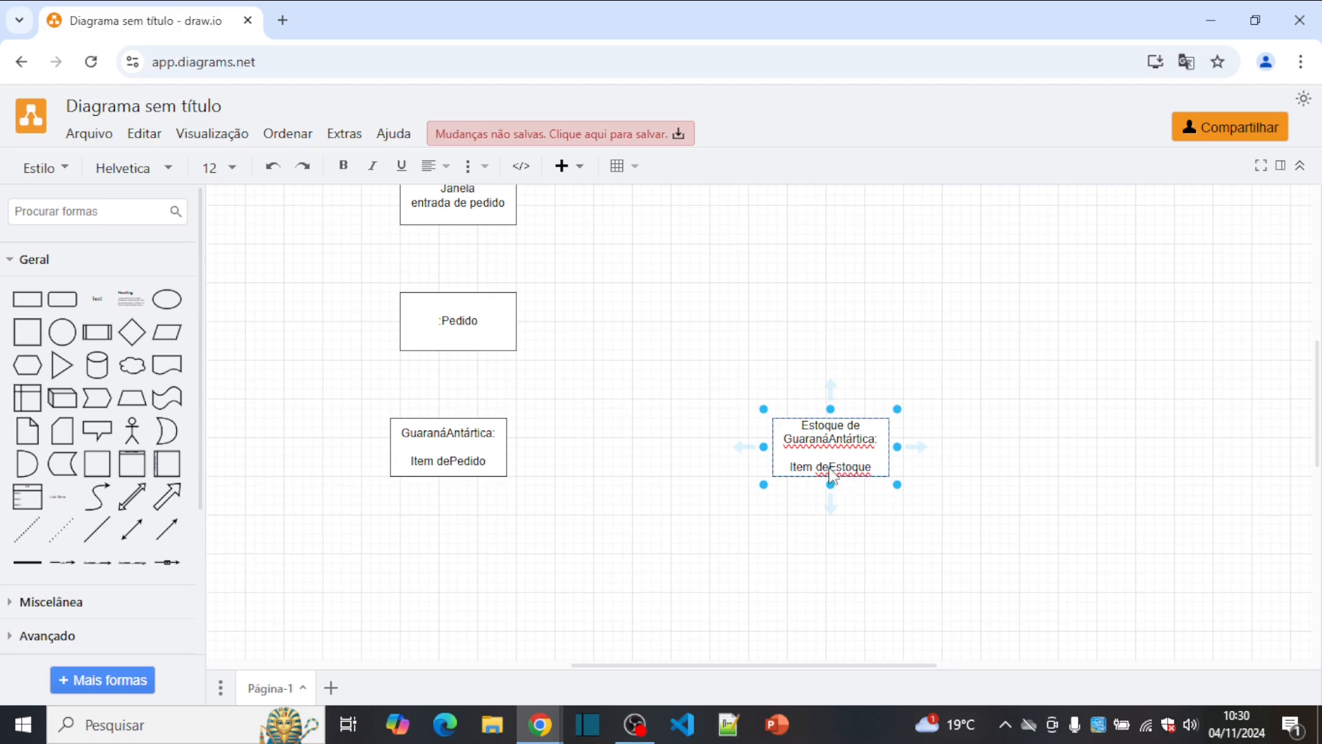
Step: Insert the missing space in both item boxes' last lines so they read "Item de Estoque" and "Item de Pedido"
left_click(831, 471)
left_click(458, 468)
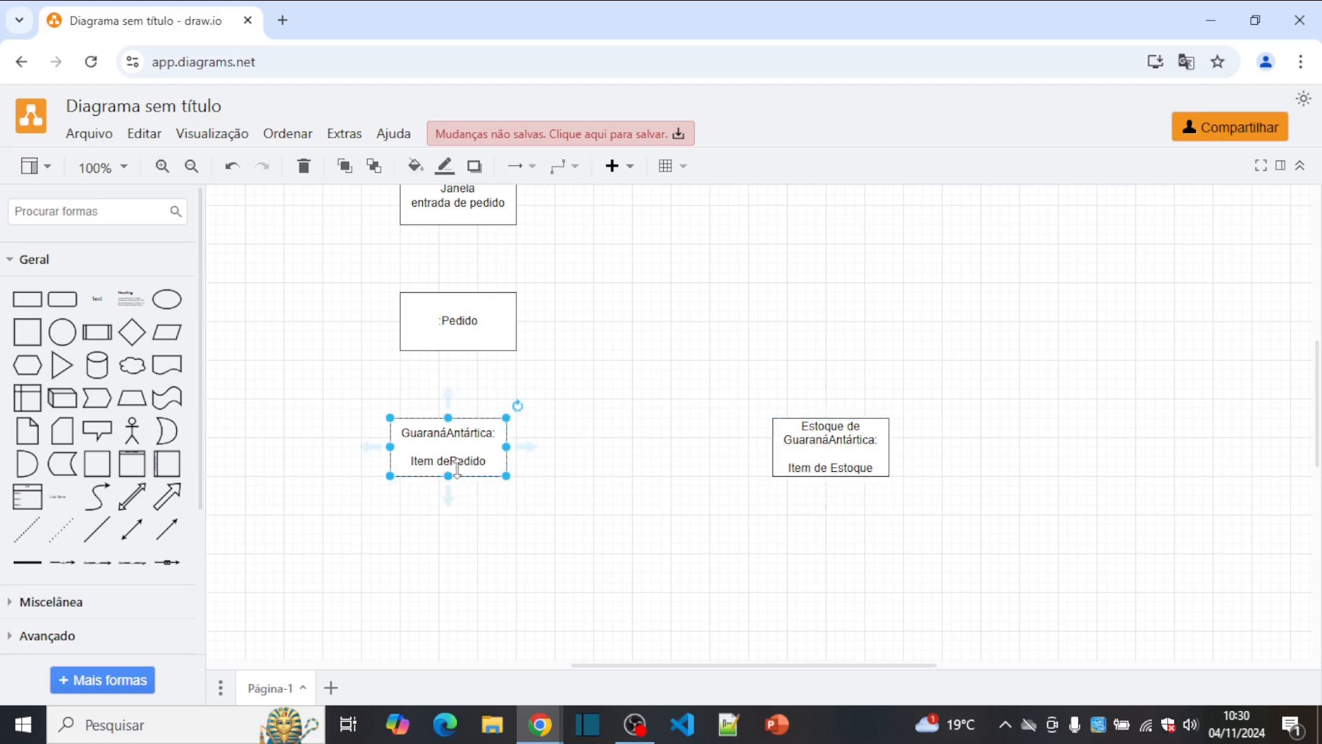
double_click(454, 468)
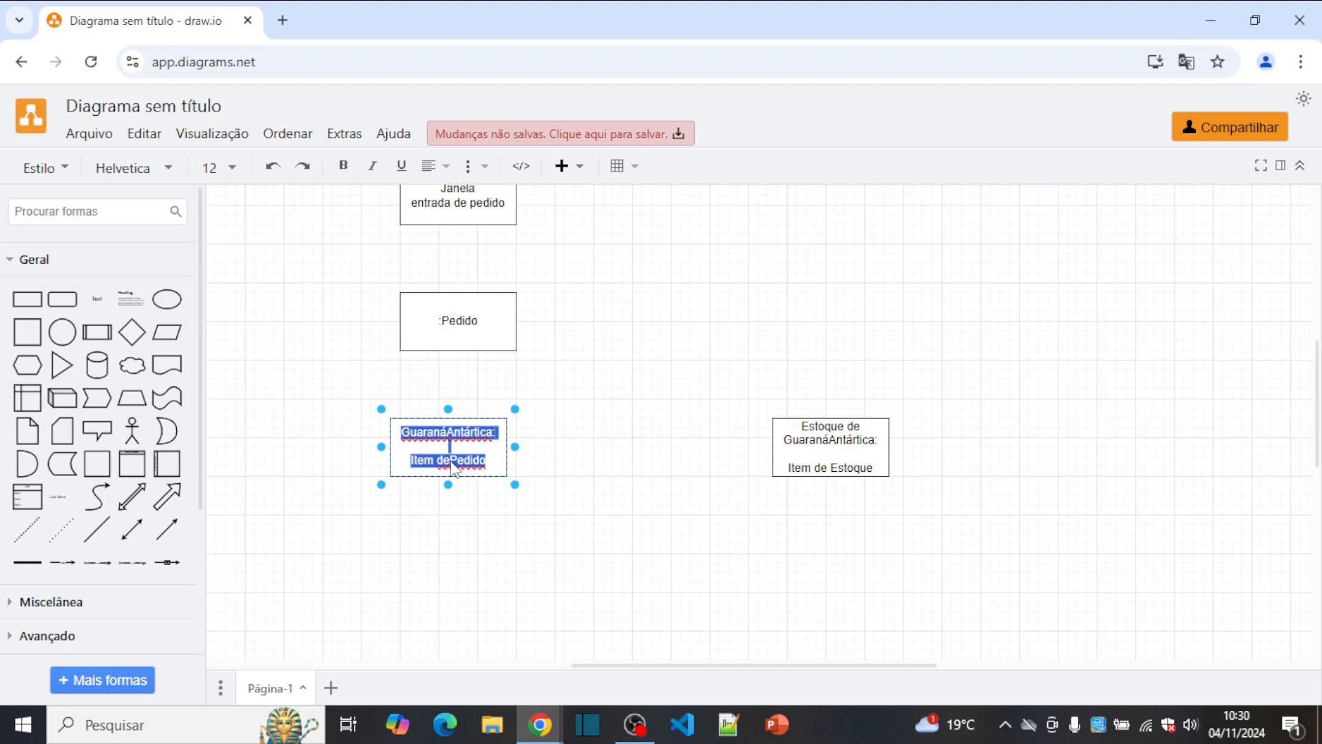
left_click(451, 461)
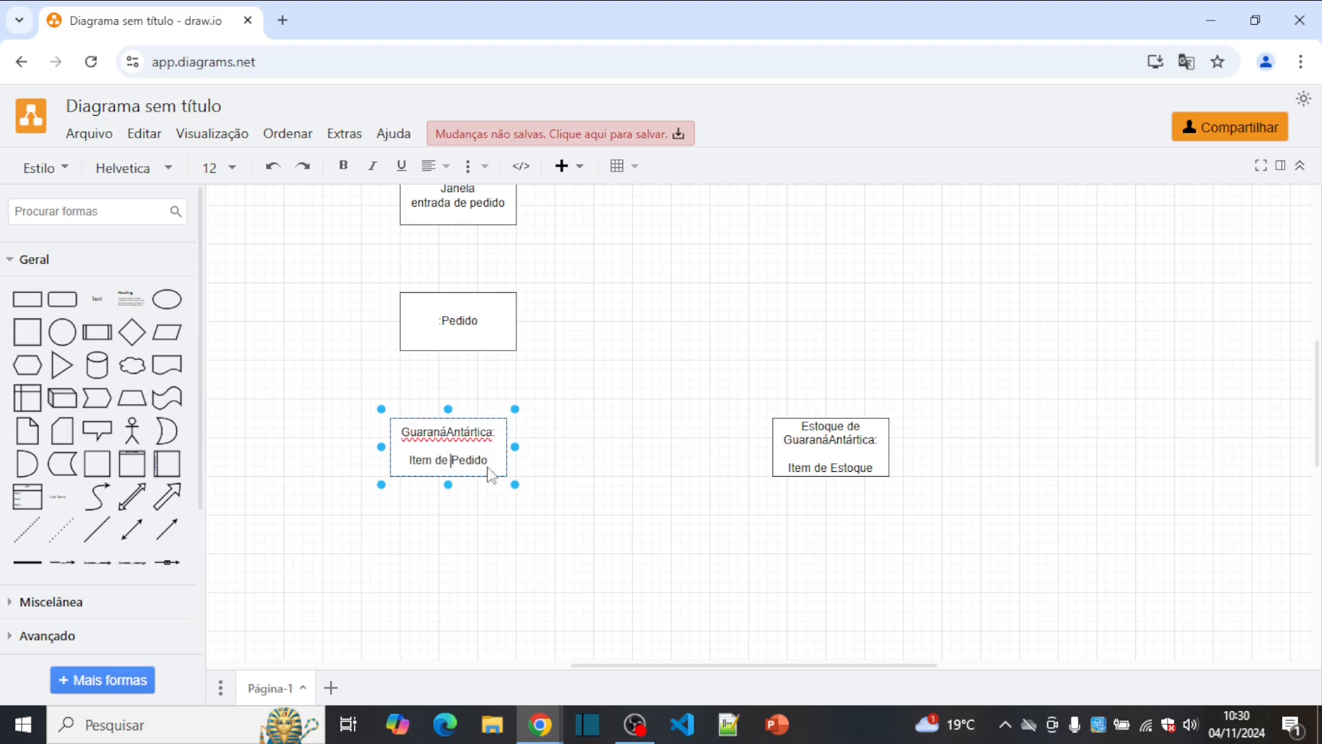
left_click(790, 405)
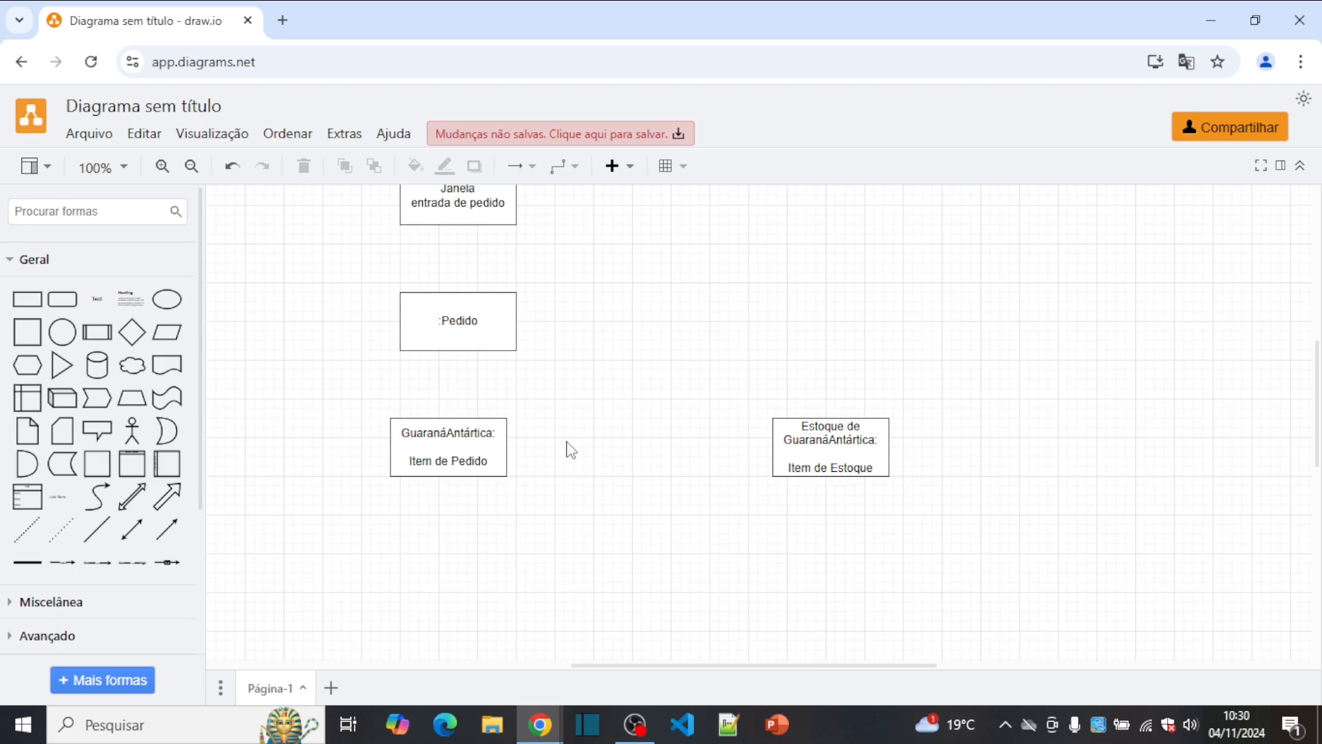
Step: Review the window, :Pedido, Item de Pedido and Item de Estoque boxes one by one
scroll(572, 450, "up", 3)
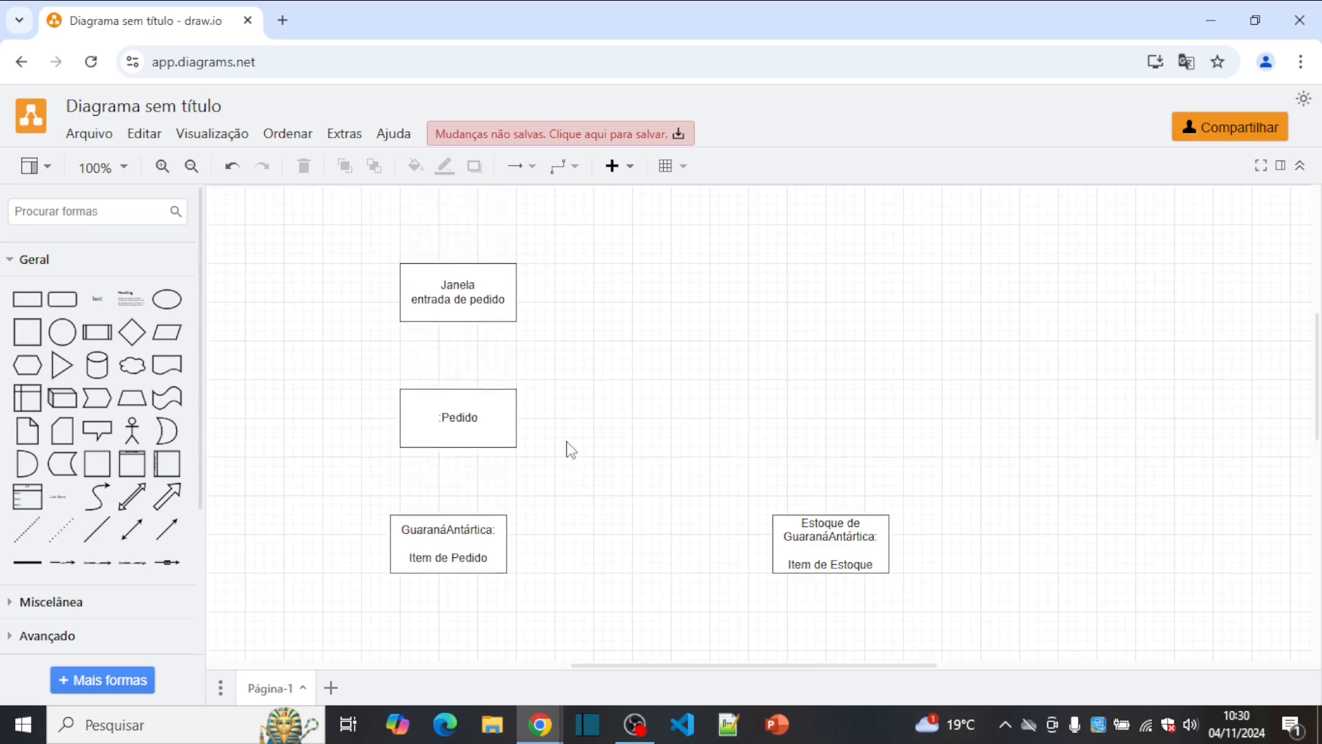
left_click_drag(349, 230, 569, 357)
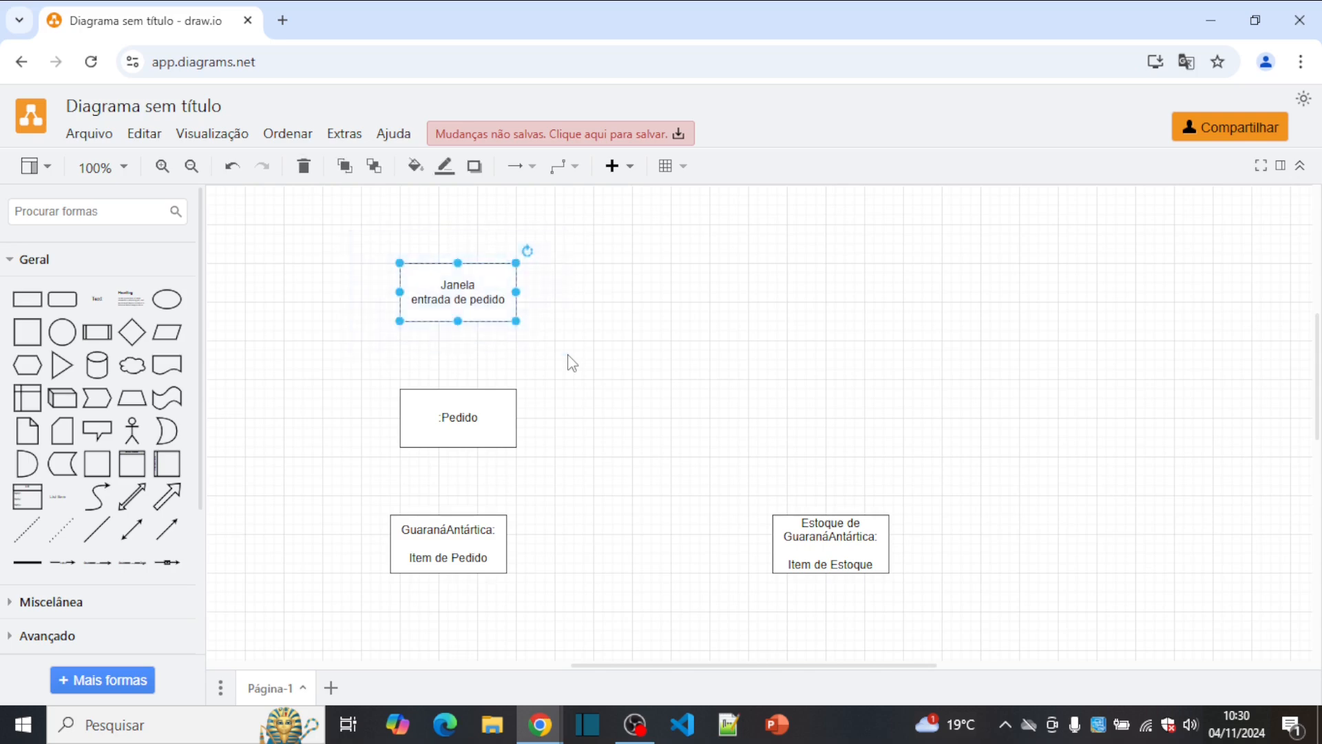
left_click(567, 360)
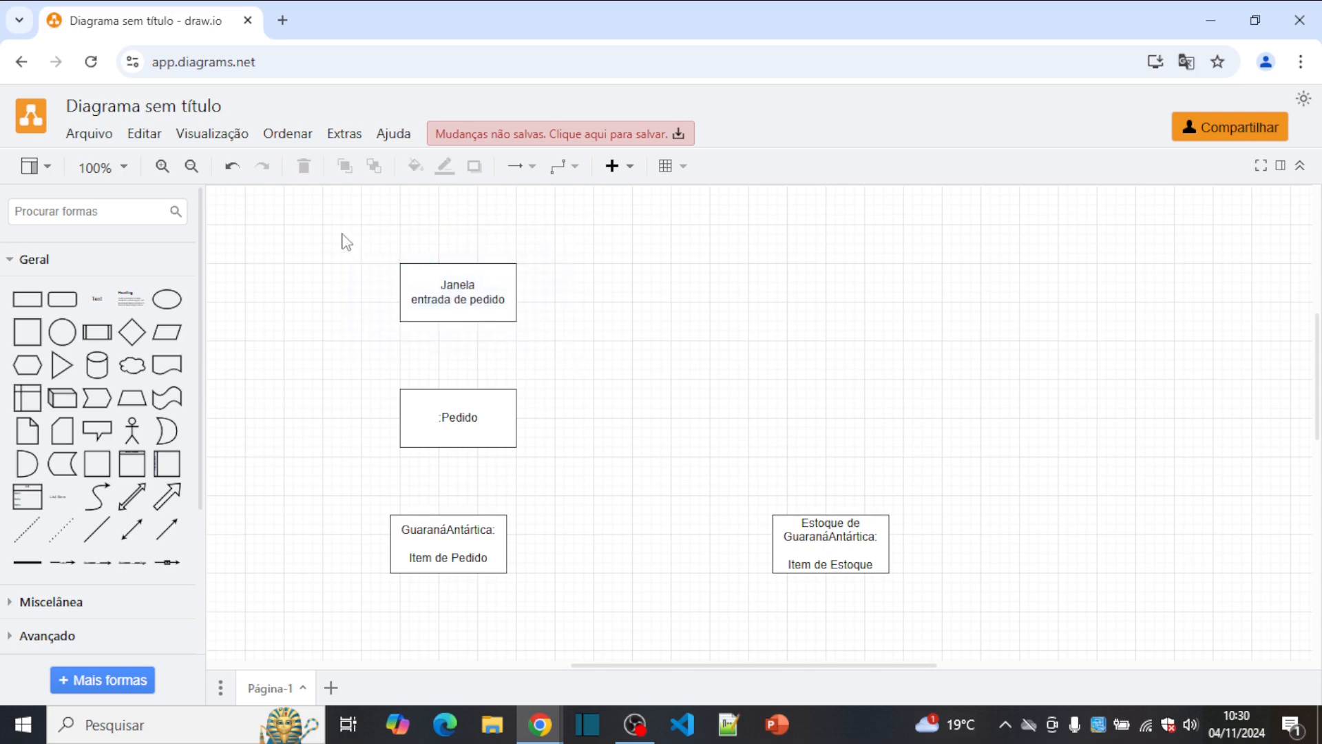
left_click_drag(343, 234, 565, 343)
left_click(565, 343)
left_click_drag(359, 242, 593, 349)
left_click_drag(390, 383, 569, 465)
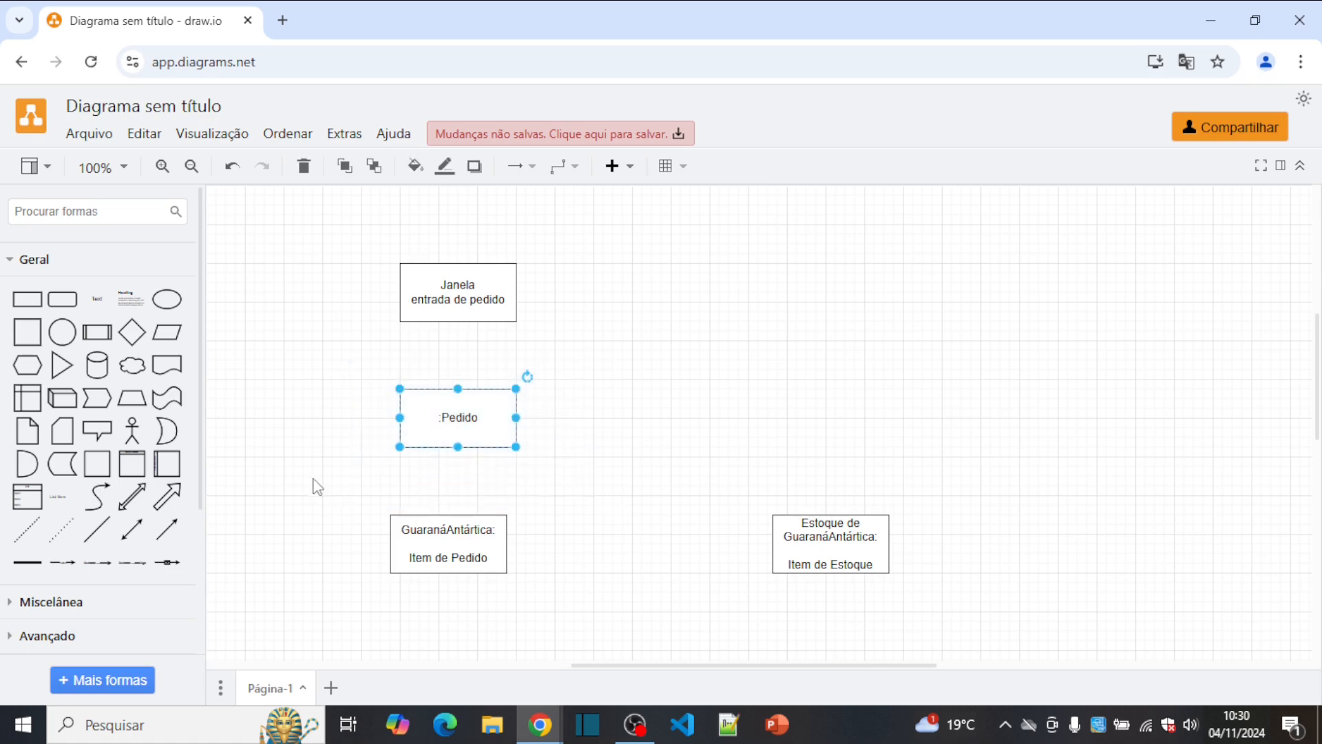
left_click_drag(316, 485, 588, 606)
left_click(588, 605)
left_click_drag(737, 481, 950, 611)
scroll(1001, 549, "down", 3)
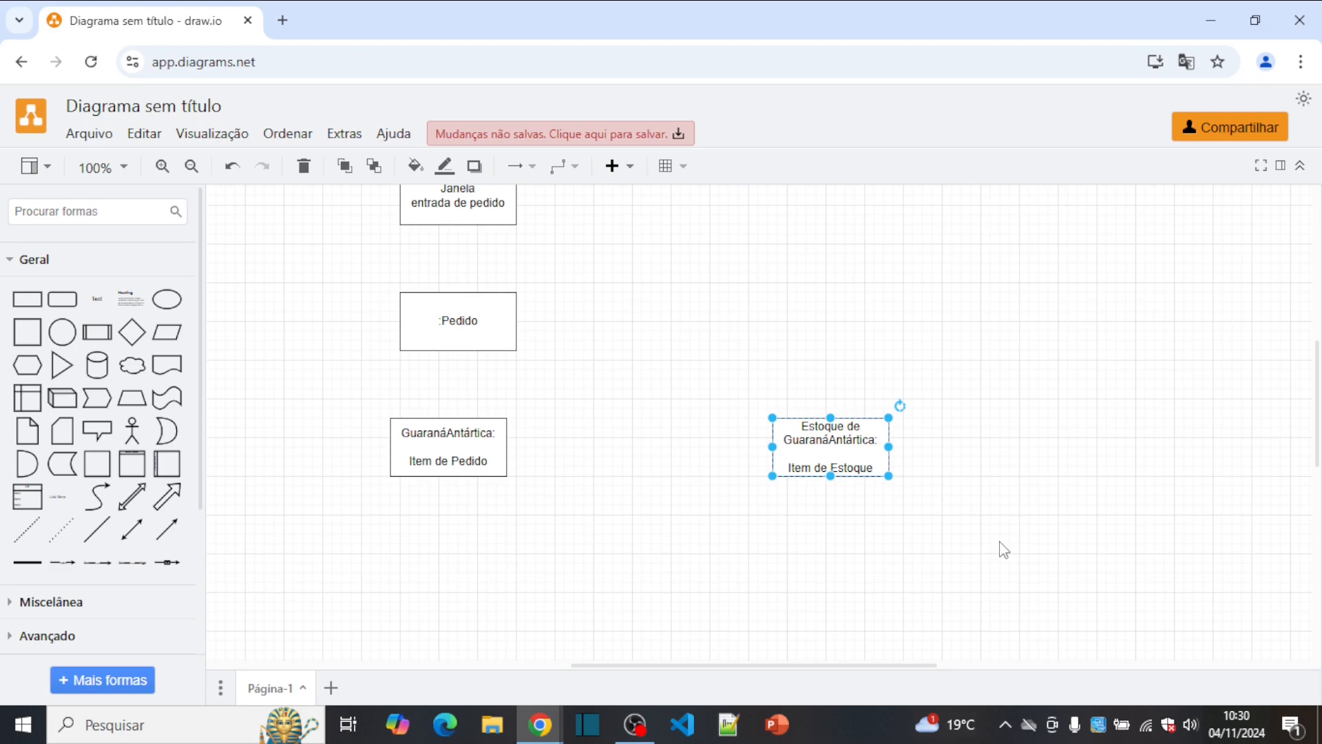
left_click(1001, 549)
Step: Duplicate the "Estoque de GuaranáAntártica: Item de Estoque" box and place the copy directly below it
left_click(818, 455)
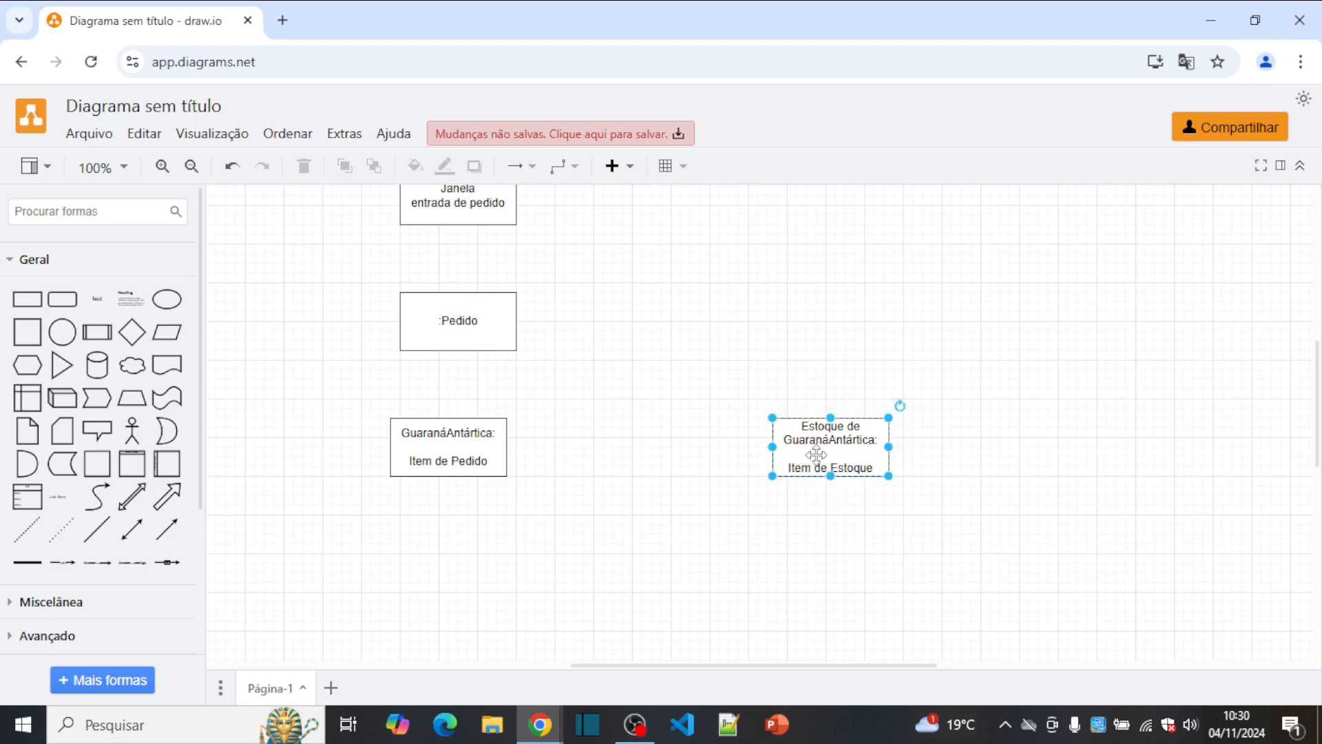
left_click_drag(818, 454, 829, 613)
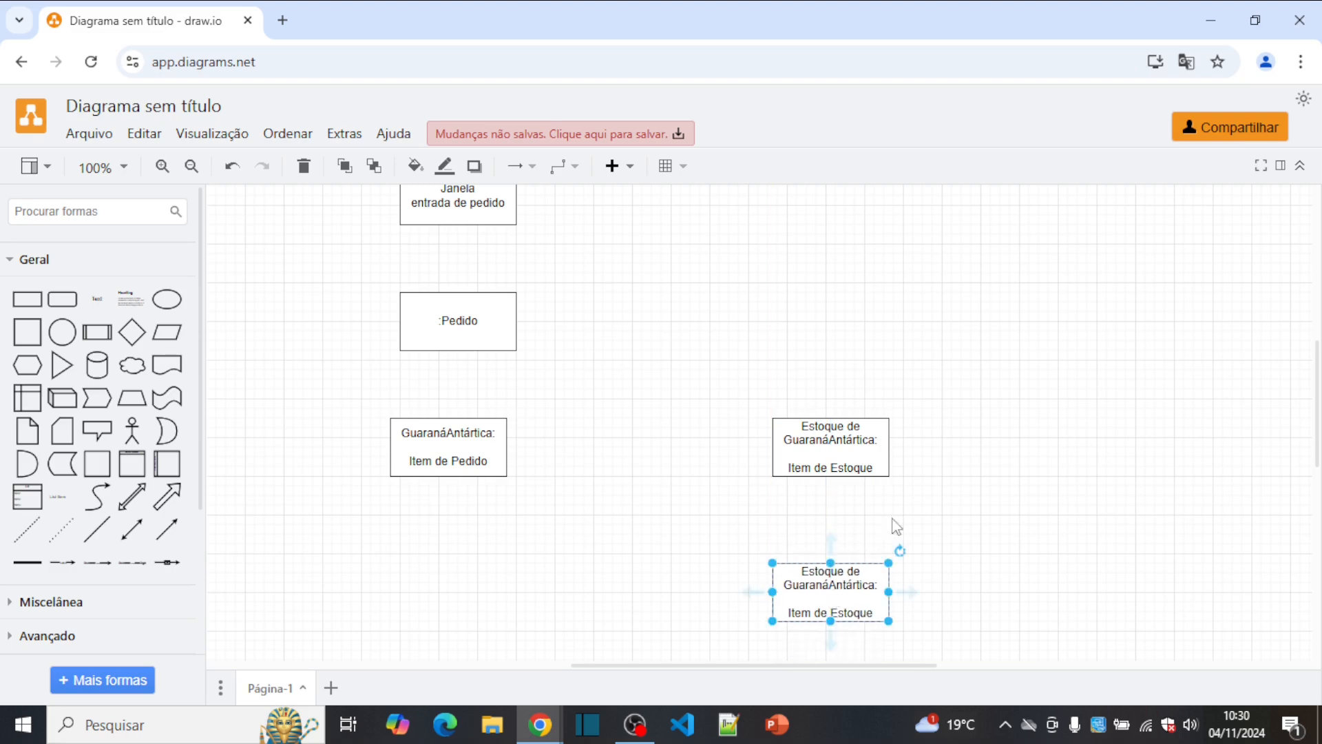
left_click(924, 514)
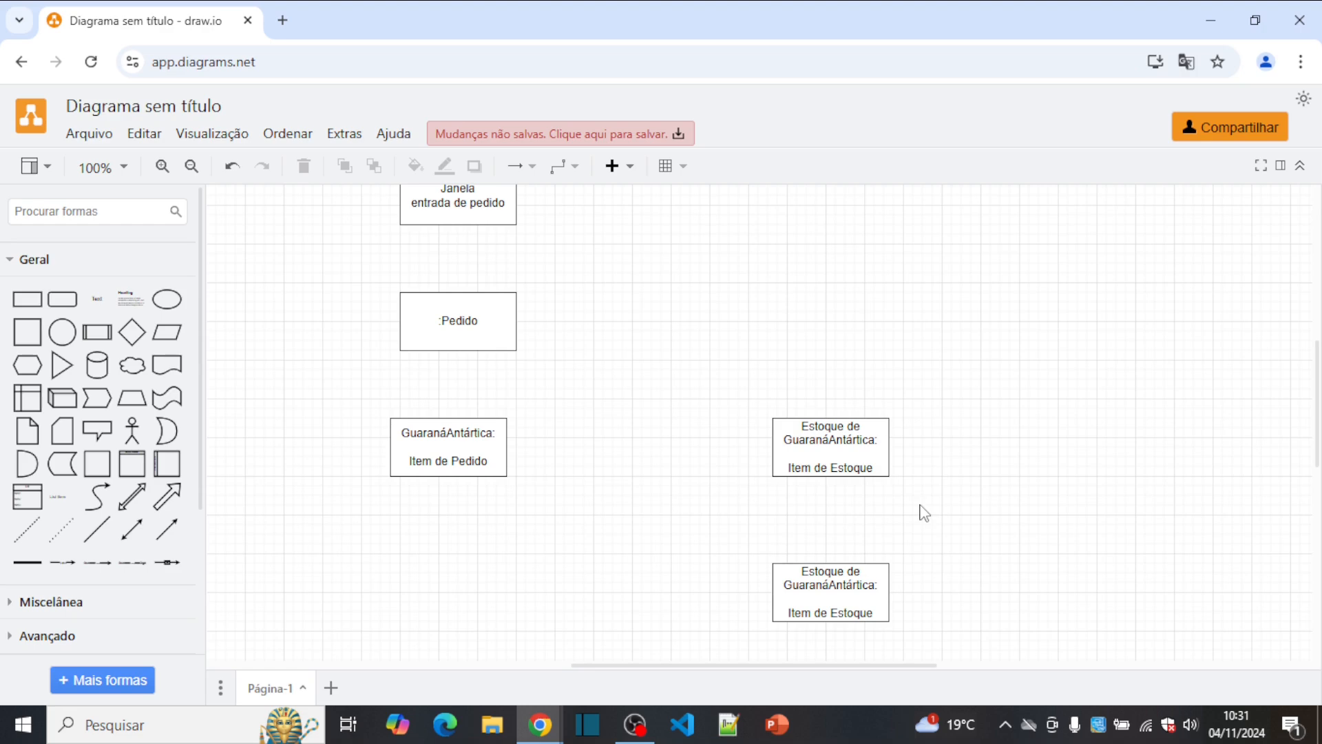
Step: Replace the whole label of the copy below the stock item box with ":Item de Reposição"
double_click(834, 587)
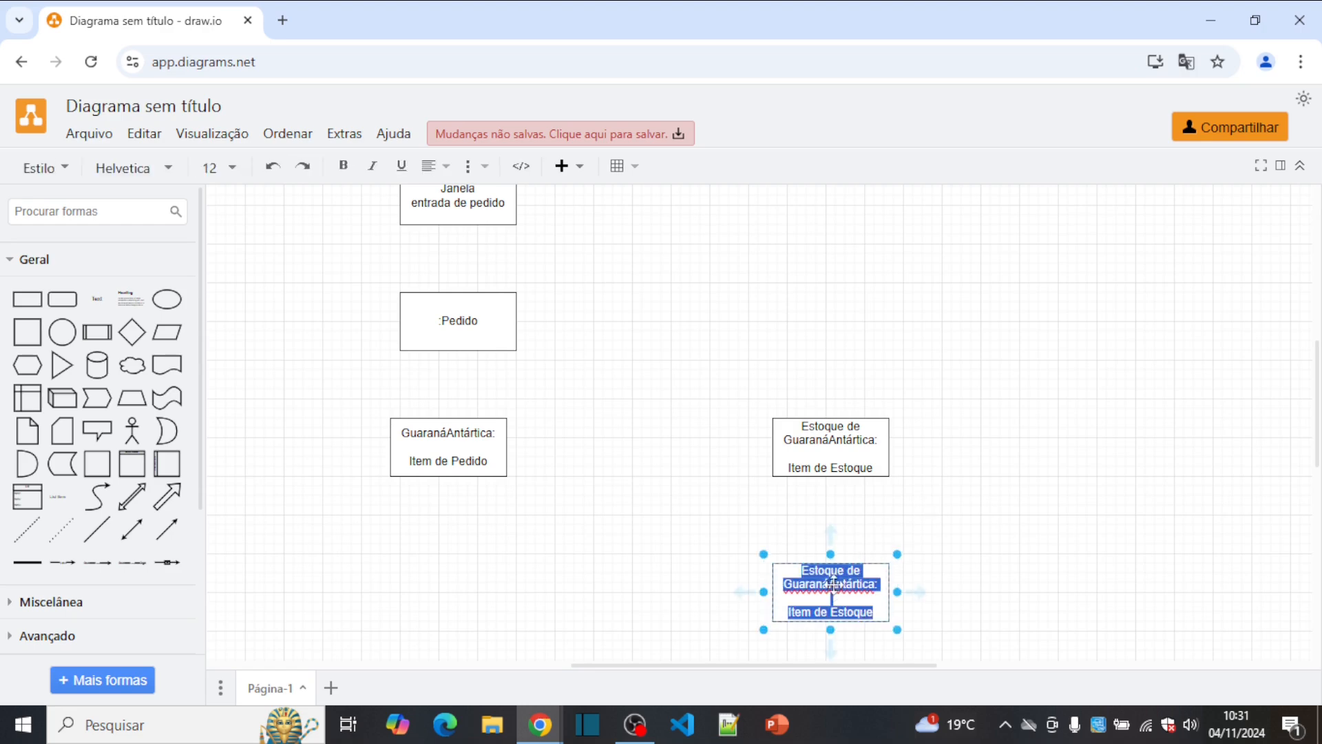
key("BackSpace")
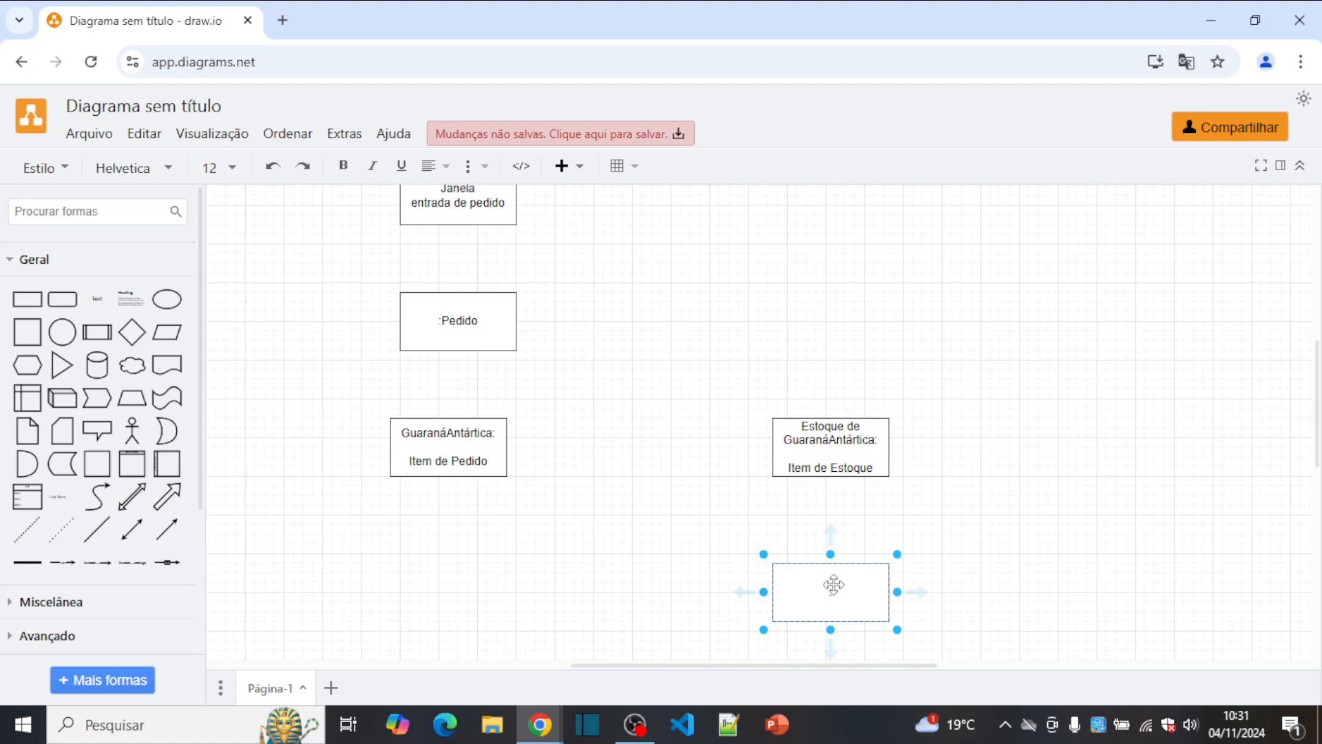
type(":Item de Reposição")
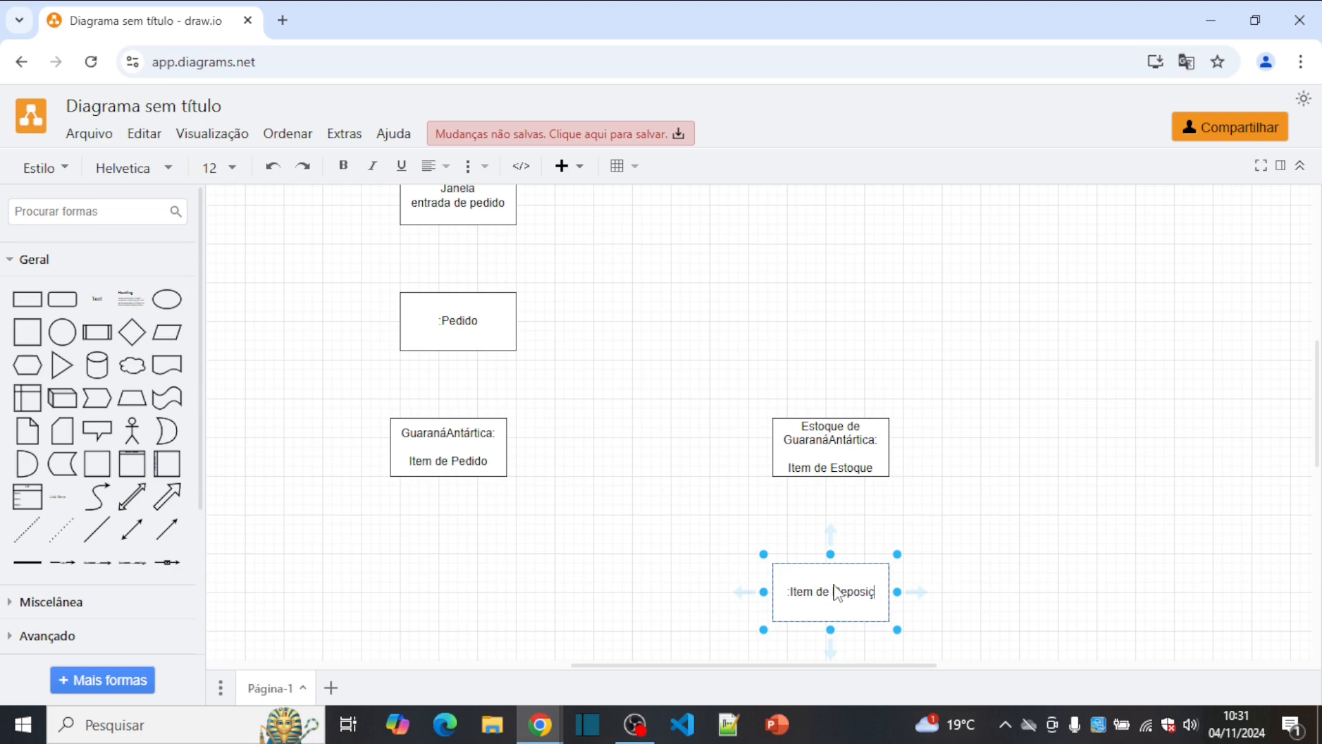
left_click(655, 571)
left_click_drag(695, 357, 948, 519)
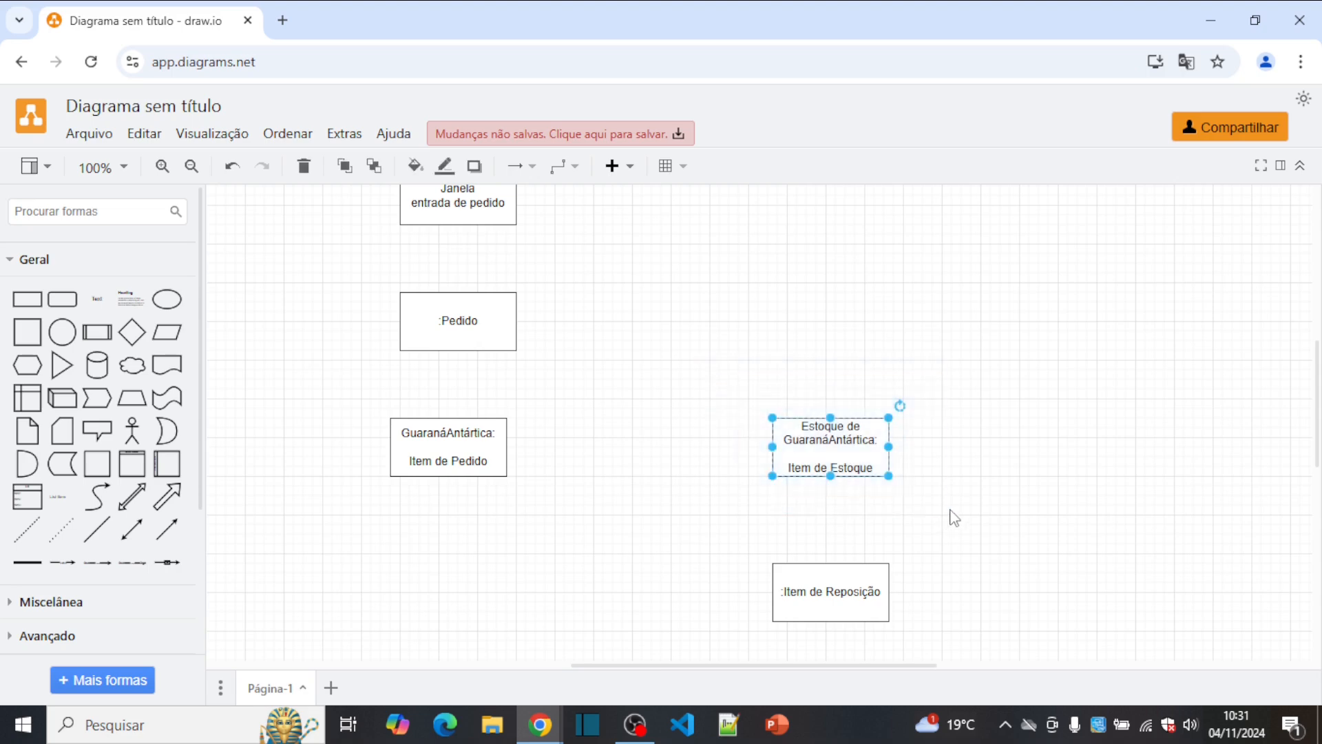
left_click_drag(733, 539, 967, 628)
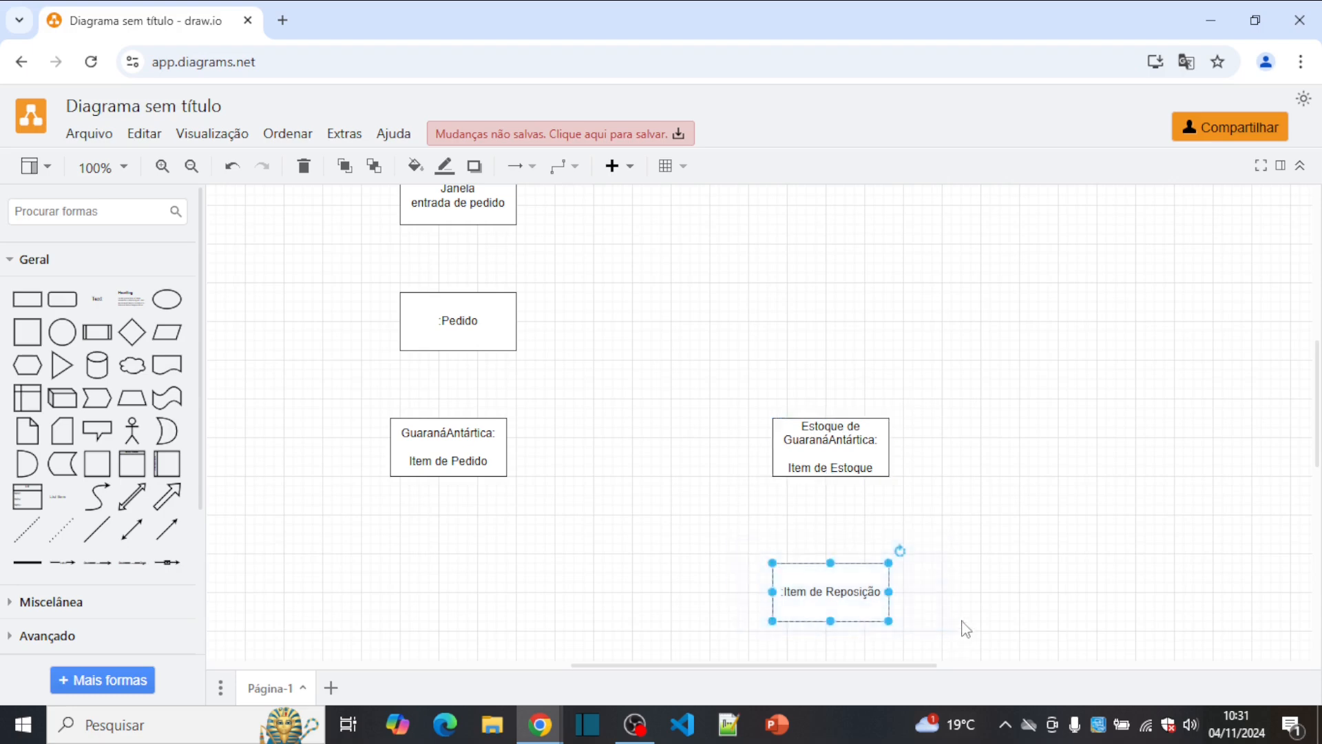
left_click(967, 629)
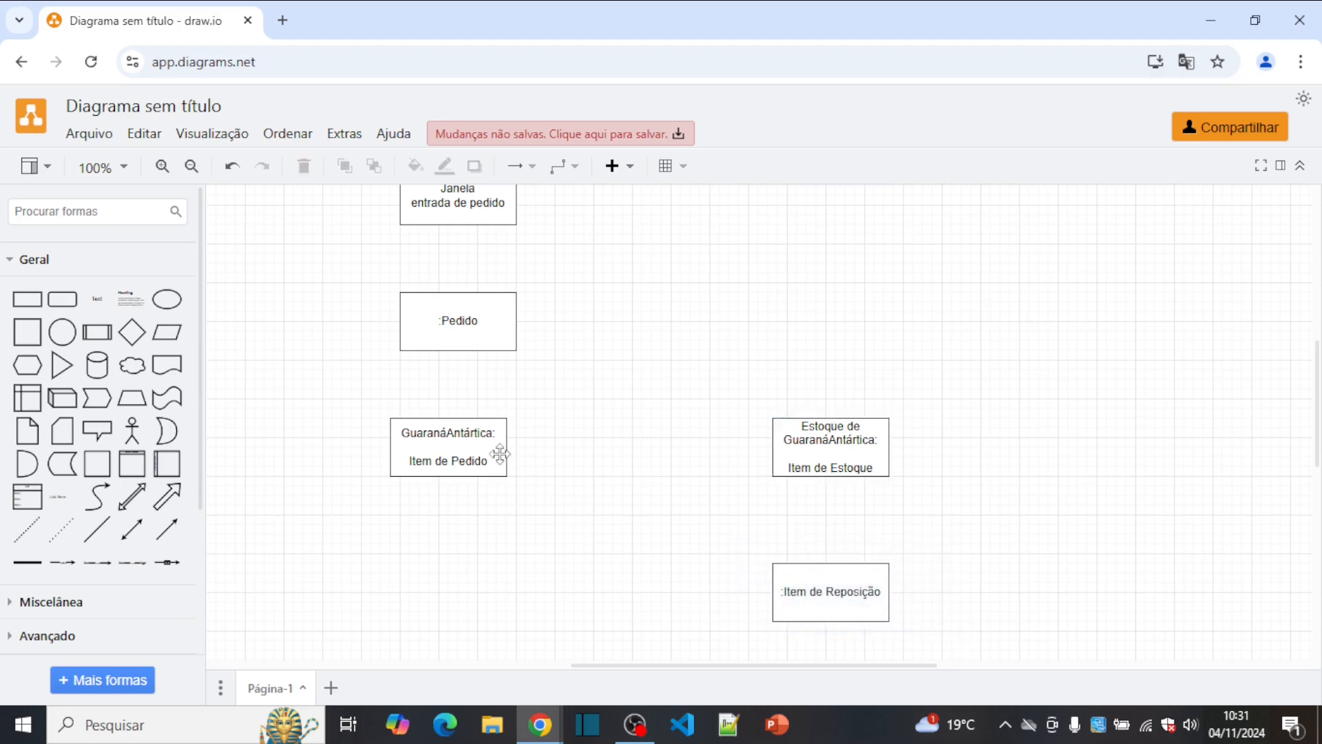
Step: Duplicate the "GuaranáAntártica: Item de Pedido" box and place the copy directly below it, level with ":Item de Reposição"
left_click(466, 449)
left_click_drag(467, 449, 448, 600)
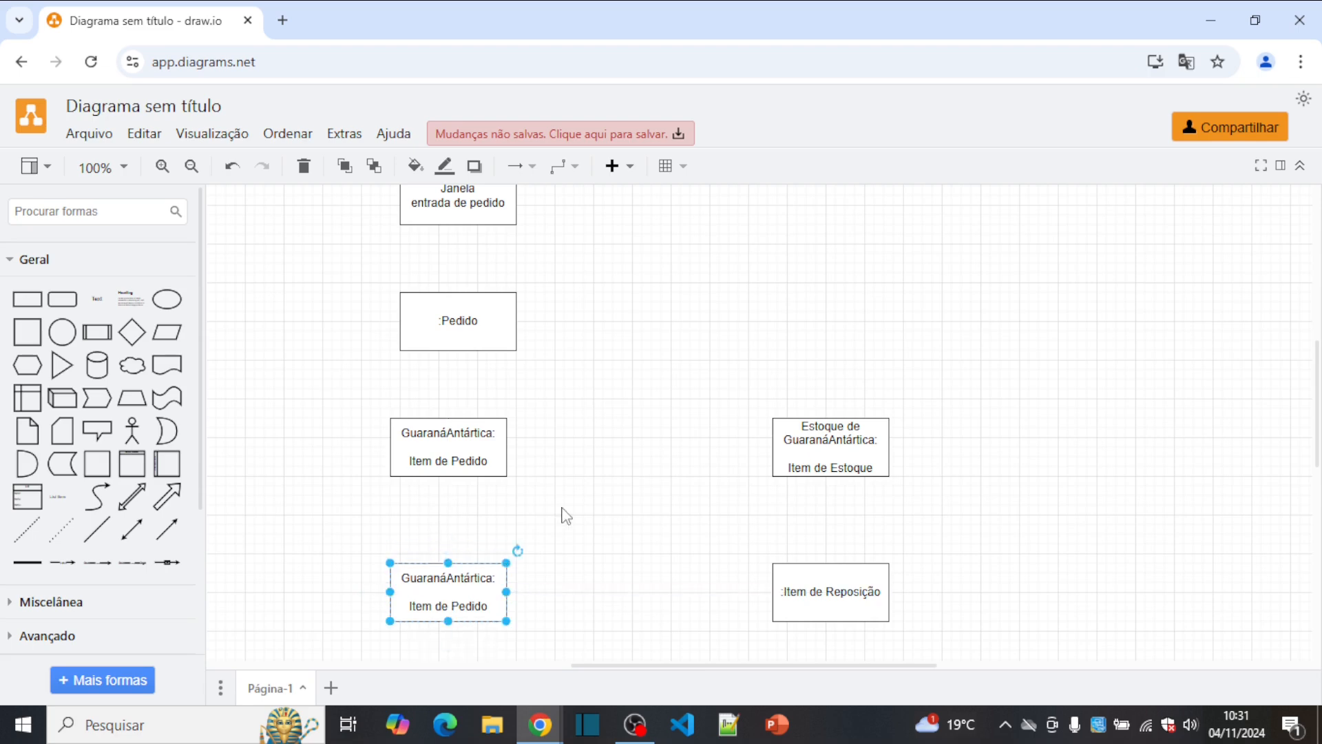
left_click(563, 510)
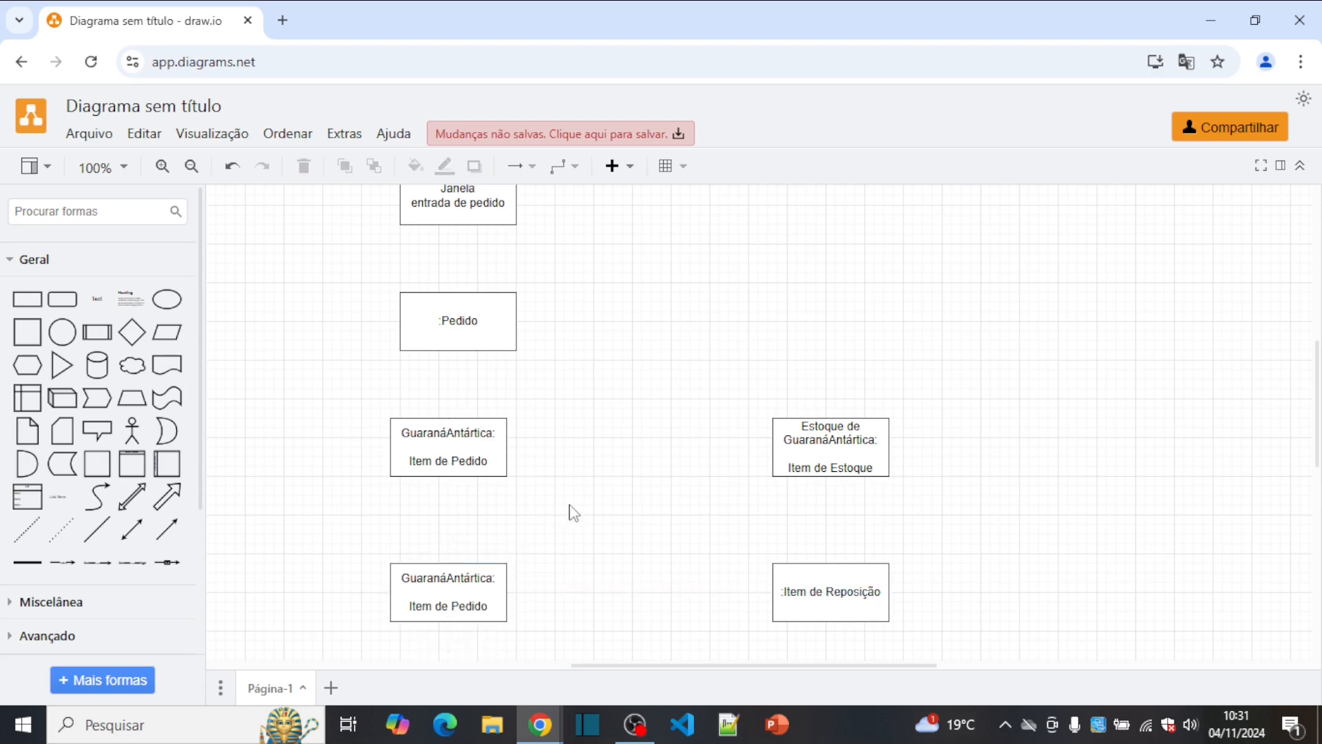
Step: Replace the whole label of the copy below the order item box with "Um Item de Entrega"
double_click(429, 580)
key("BackSpace")
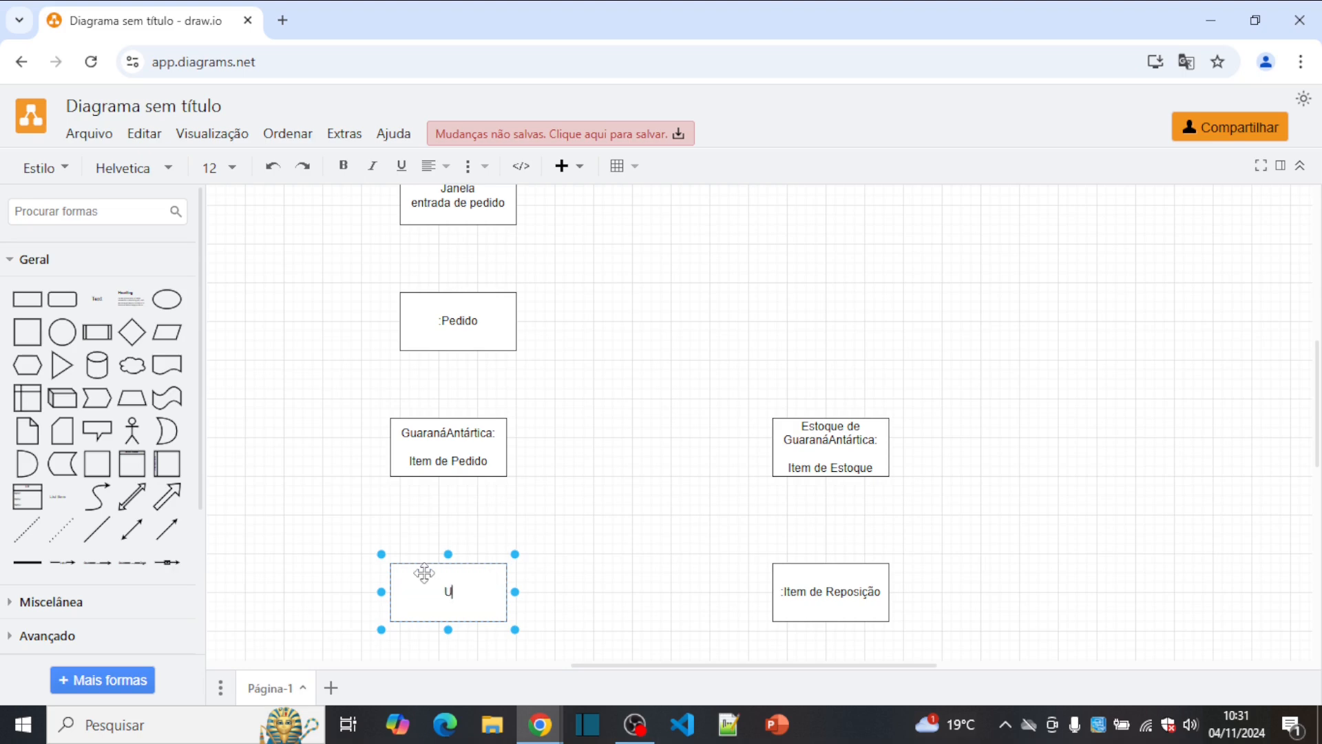
type("Um Item de Entrega")
left_click(583, 448)
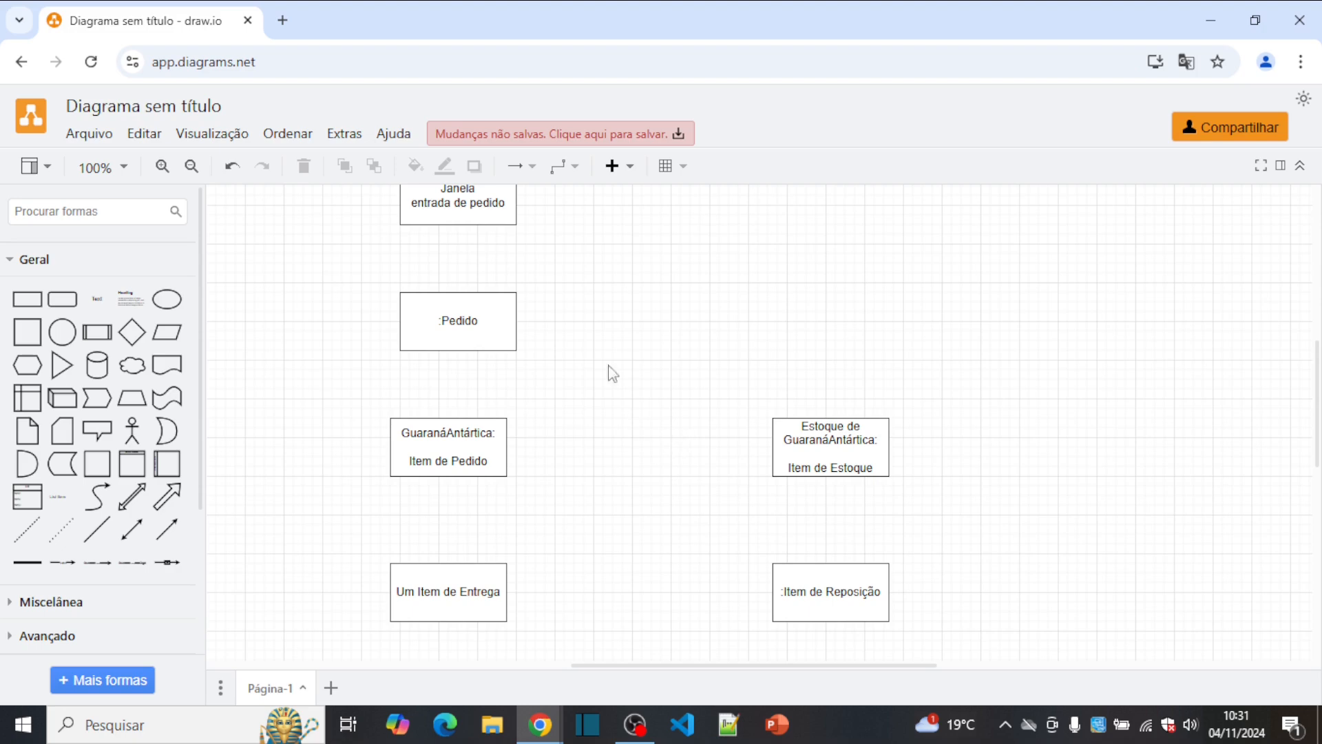
Step: Connect the window, :Pedido, Item de Pedido, Item de Estoque and :Item de Reposição boxes in sequence with arrows, aligning the boxes along them
left_click_drag(458, 237, 458, 473)
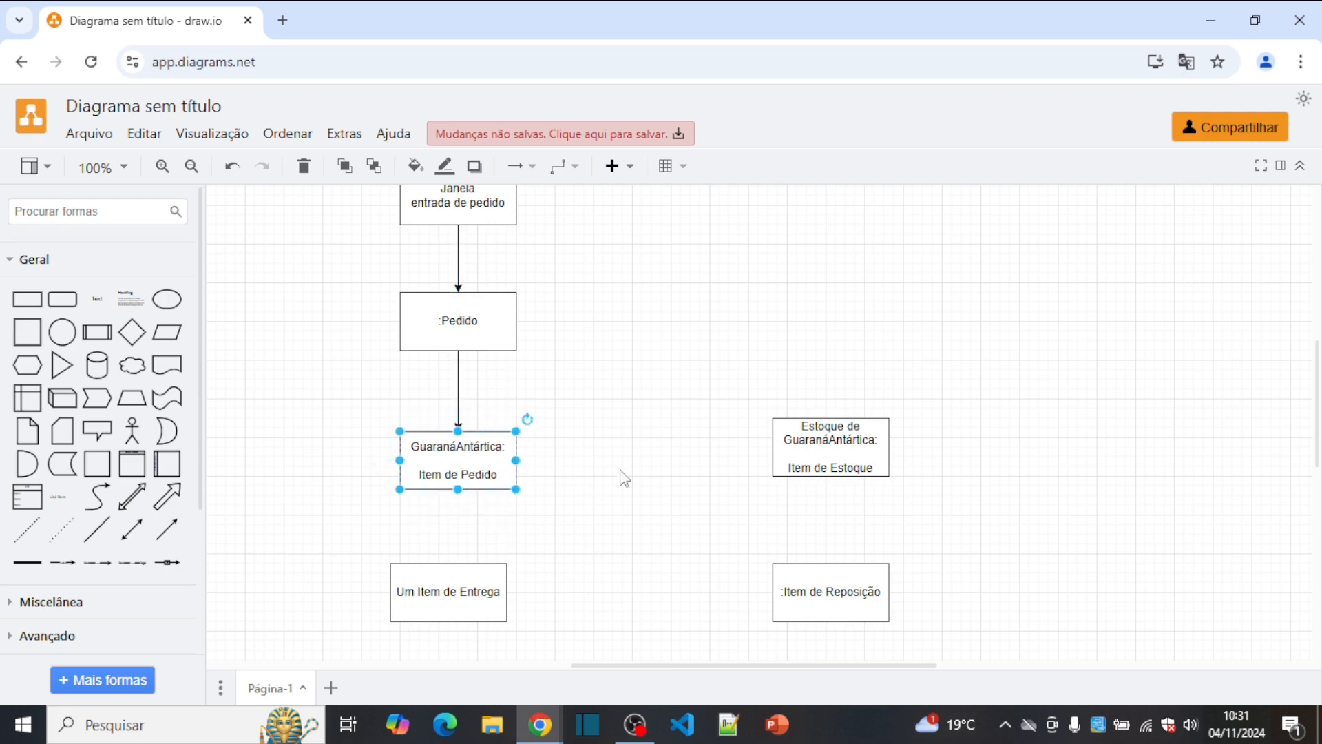
mouse_move(532, 461)
left_click_drag(745, 445, 832, 569)
left_click(487, 530)
left_click(831, 490)
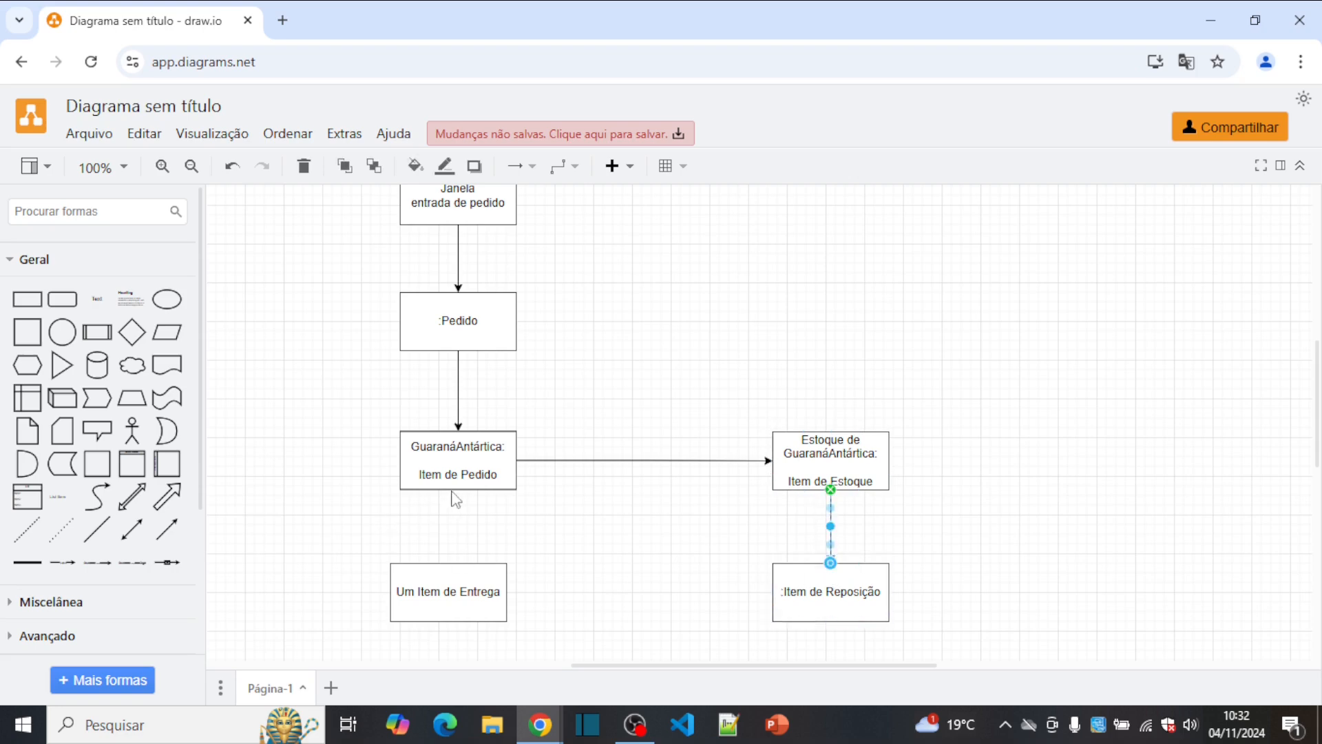
Step: Connect the Item de Pedido box to "Um Item de Entrega" with a downward arrow and align the lower box beneath it
left_click_drag(460, 508, 466, 607)
left_click(602, 505)
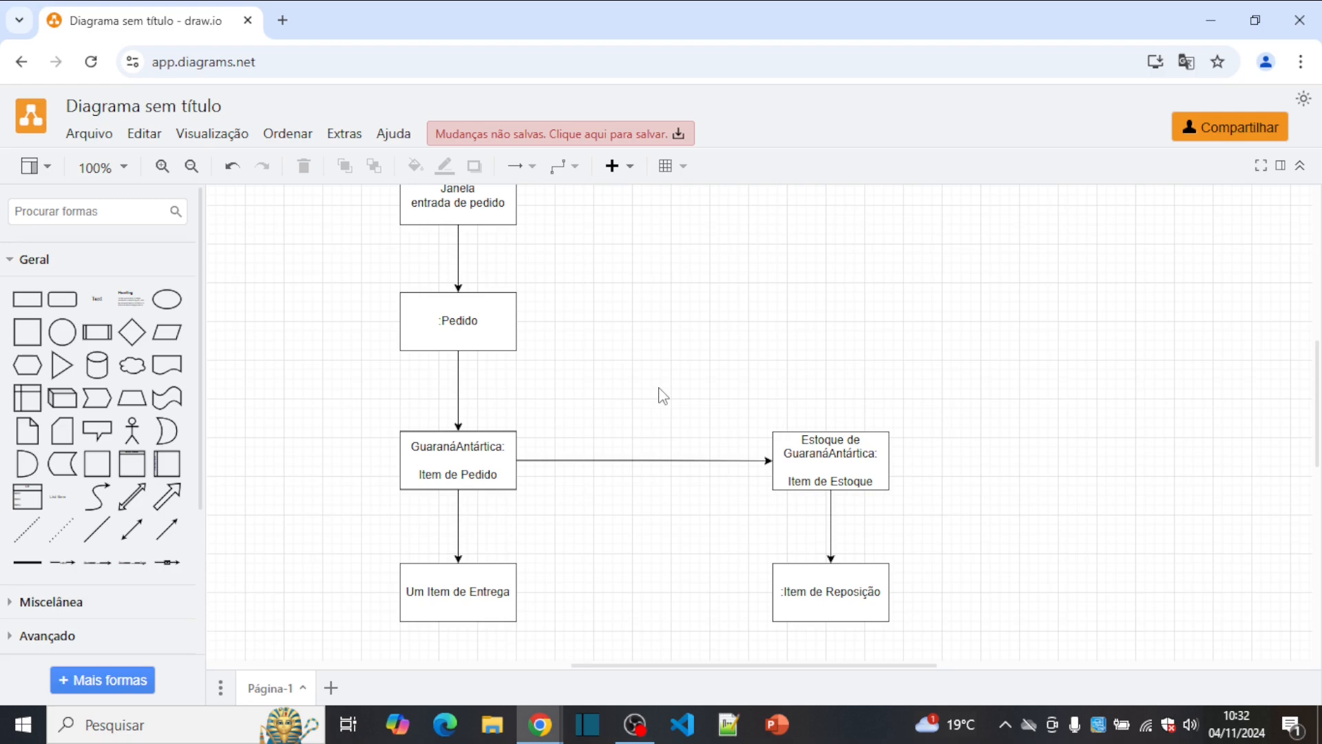
Step: Open the line formatting options for the arrow between the window box and the :Pedido box
left_click(457, 265)
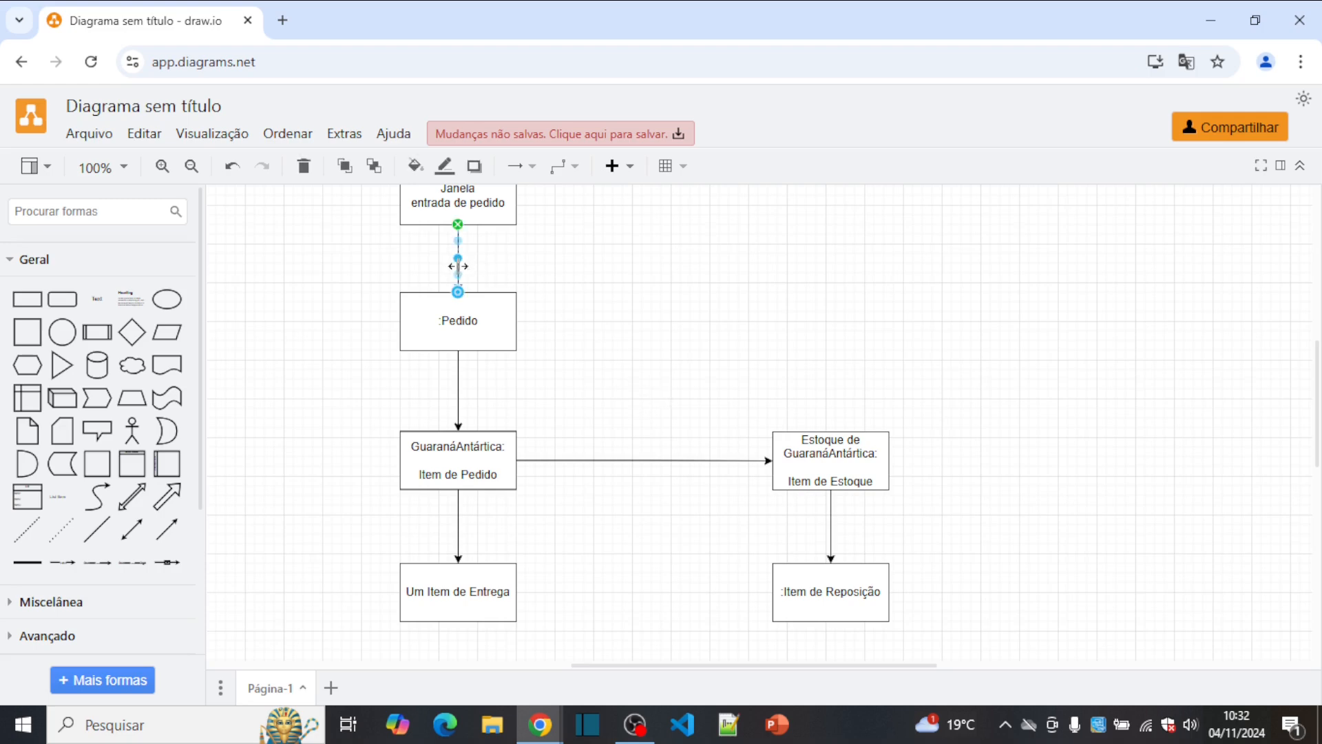
left_click(1280, 166)
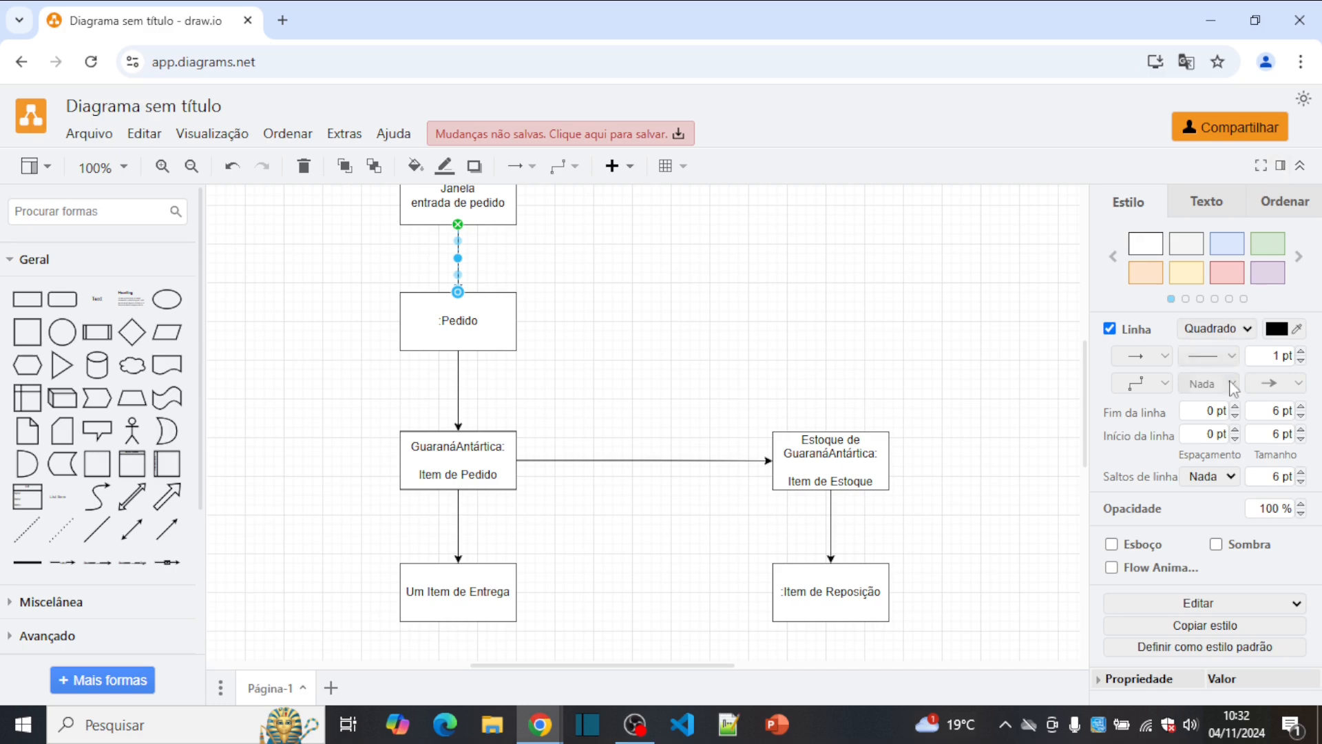